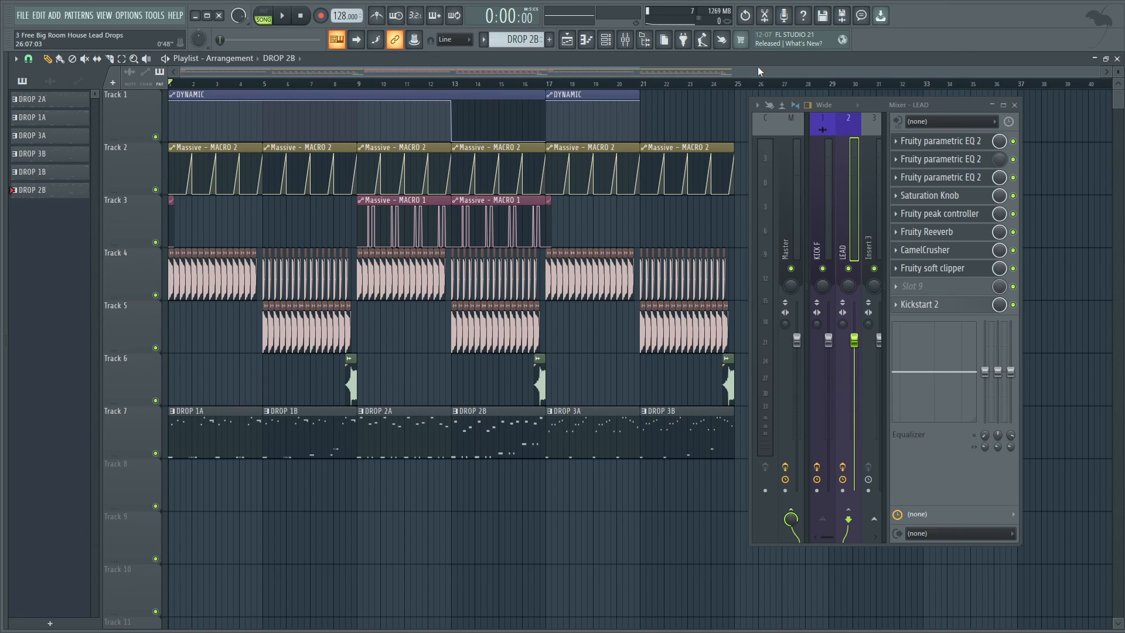
Play the arrangement and close the KSHMR Big Kick 06 (F) settings to view the kick clips from bar 5.
key("space")
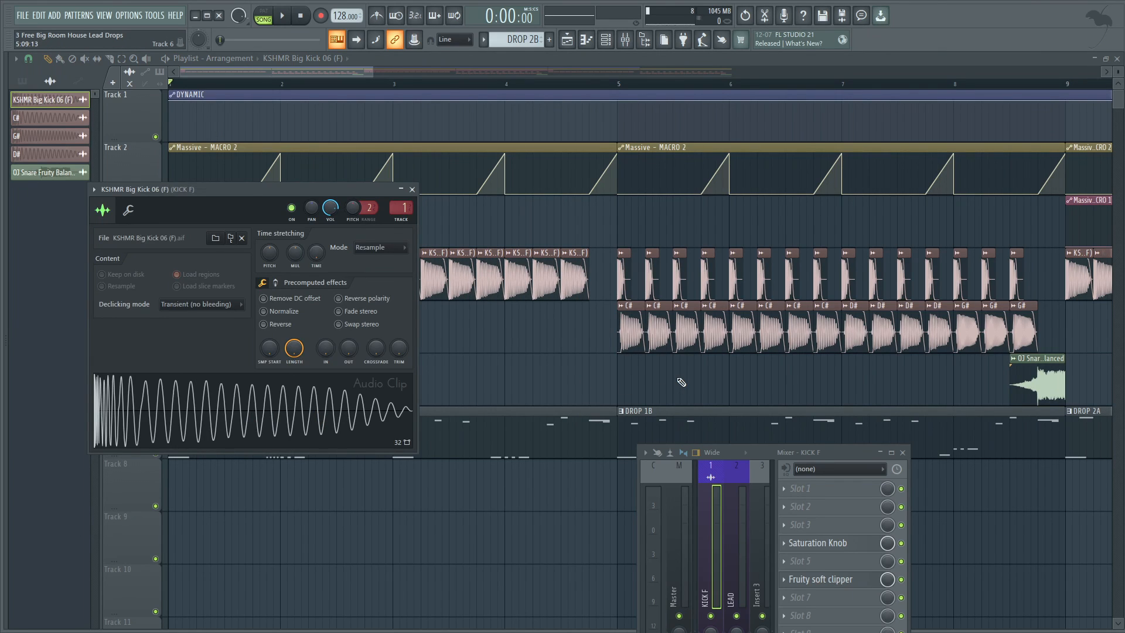
key("Escape")
scroll(954, 391, "up", 3)
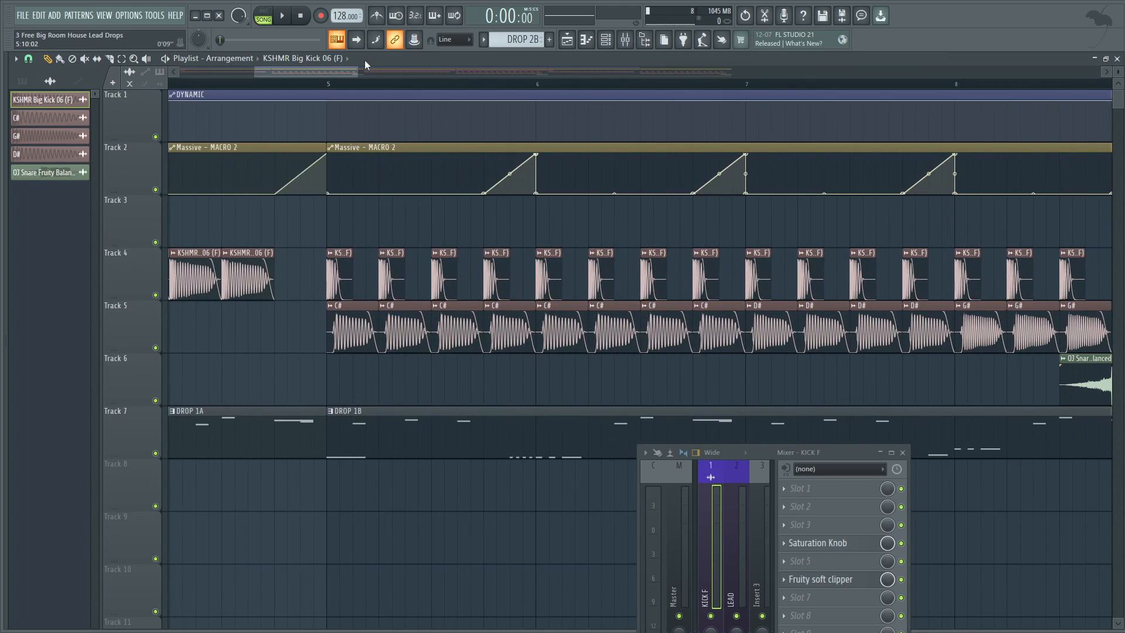
left_click_drag(341, 74, 357, 72)
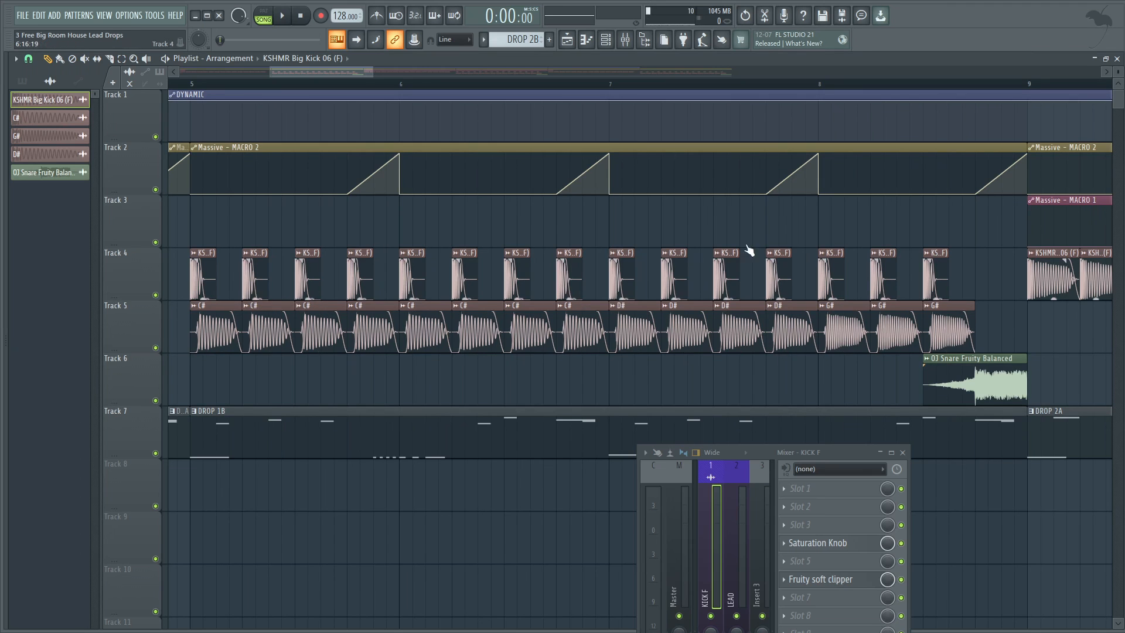
scroll(583, 249, "down", 2)
scroll(425, 257, "up", 1)
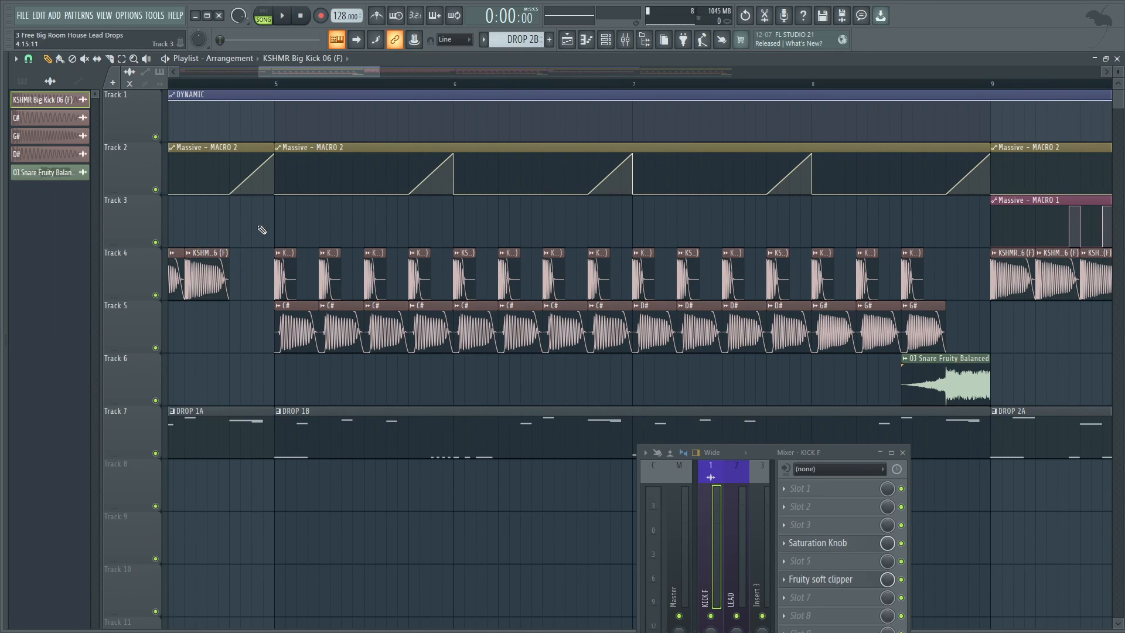
left_click(277, 224)
left_click_drag(317, 226, 287, 205)
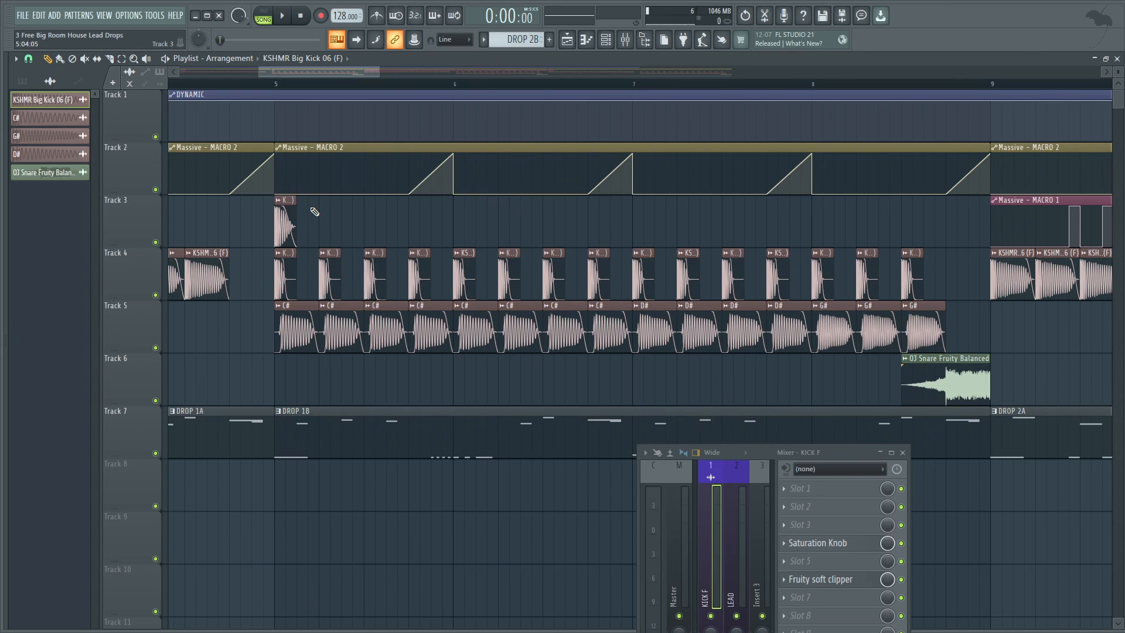
right_click(278, 217)
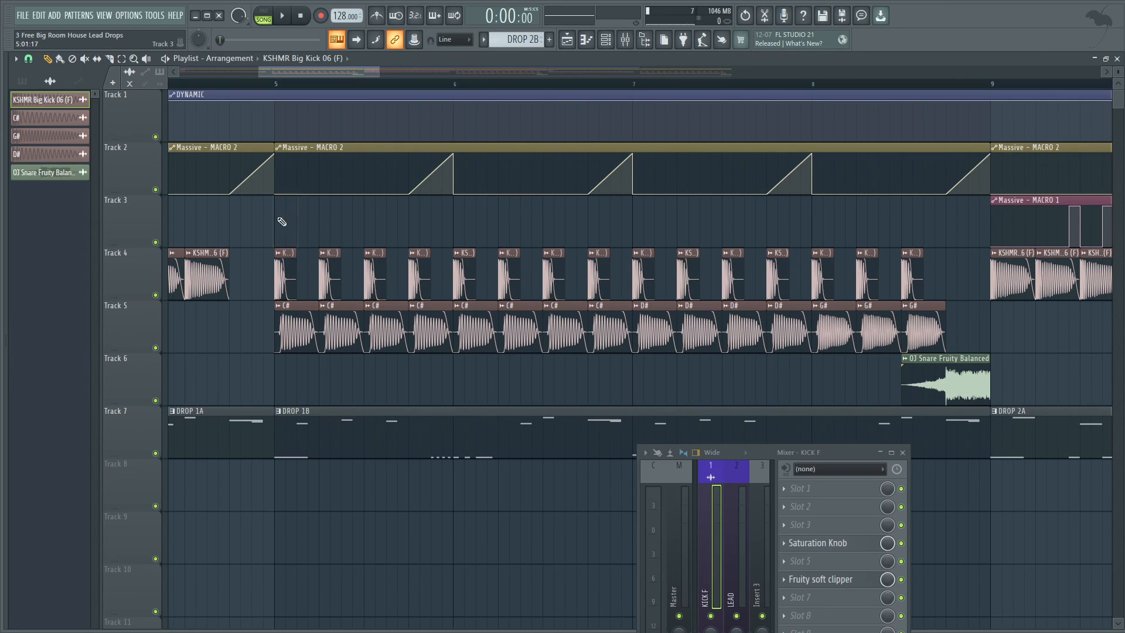
Mute Tracks 5 and 7 and audition the short Track 4 kicks from bar 5.
left_click(156, 348)
left_click(155, 453)
left_click(276, 88)
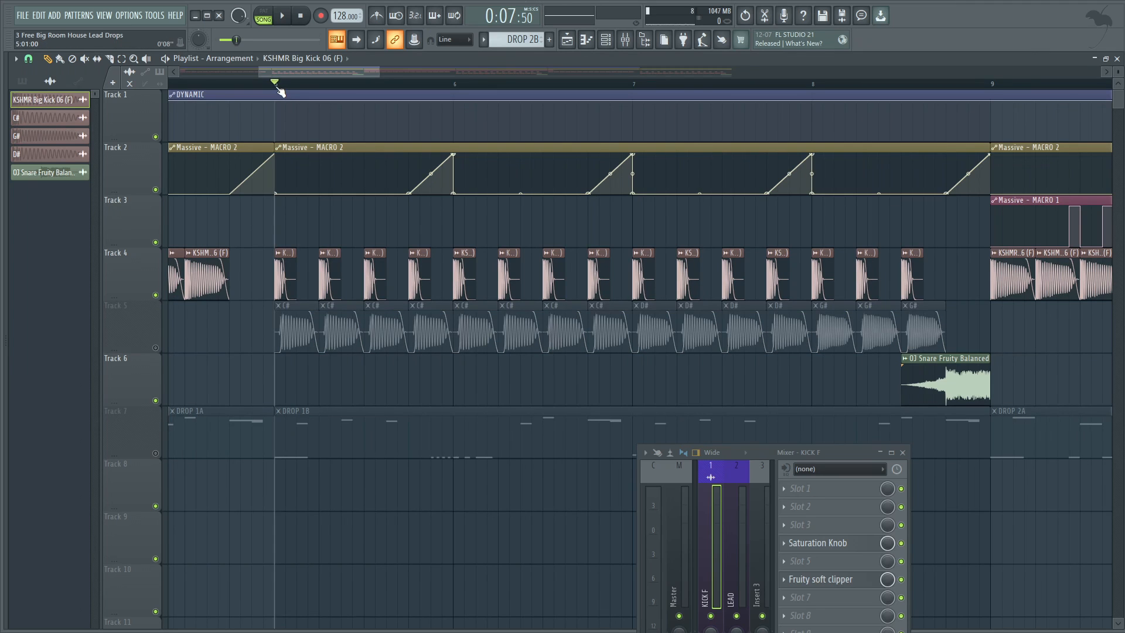
key("space")
Audition the full-length Track 4 kicks from the middle of bar 4.
key("space")
left_click_drag(356, 72, 334, 70)
left_click(340, 83)
key("space")
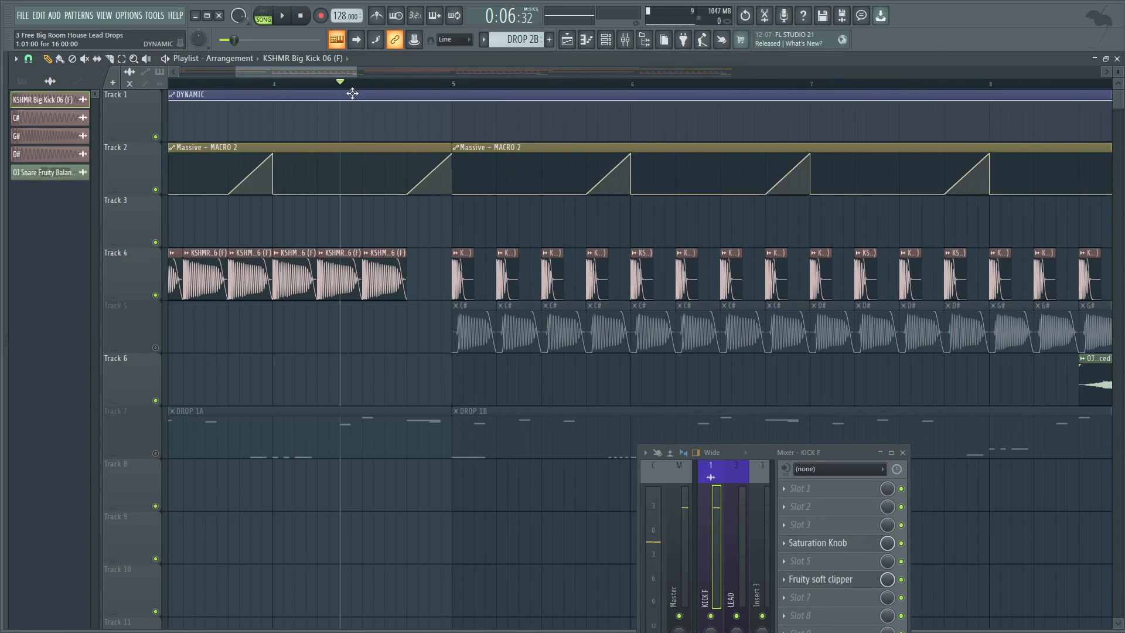
key("space")
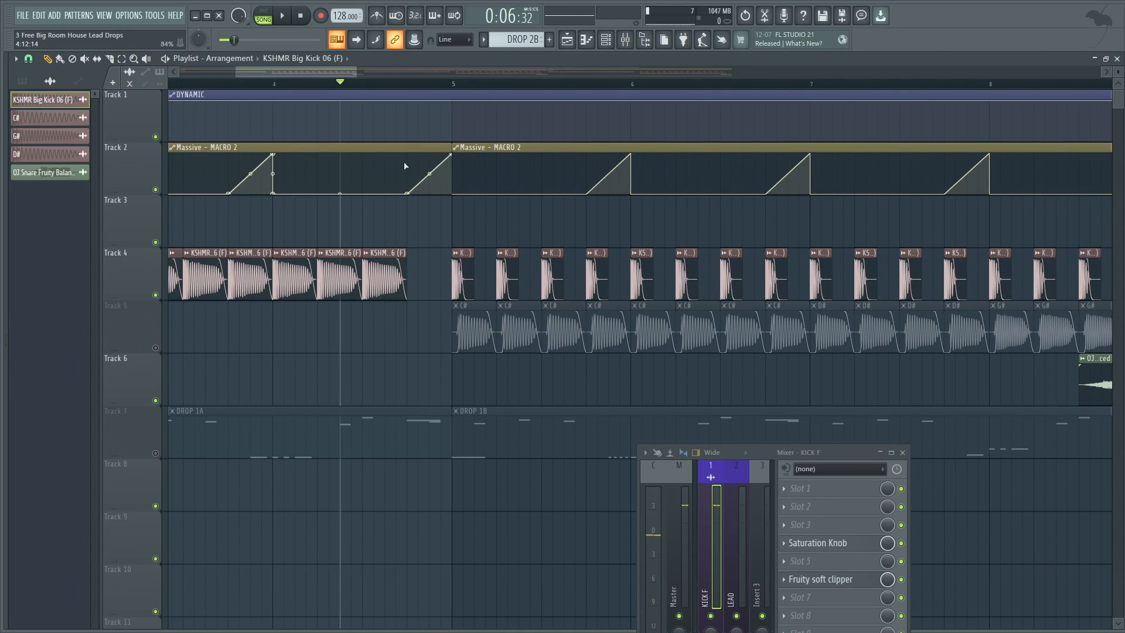
scroll(521, 232, "down", 2)
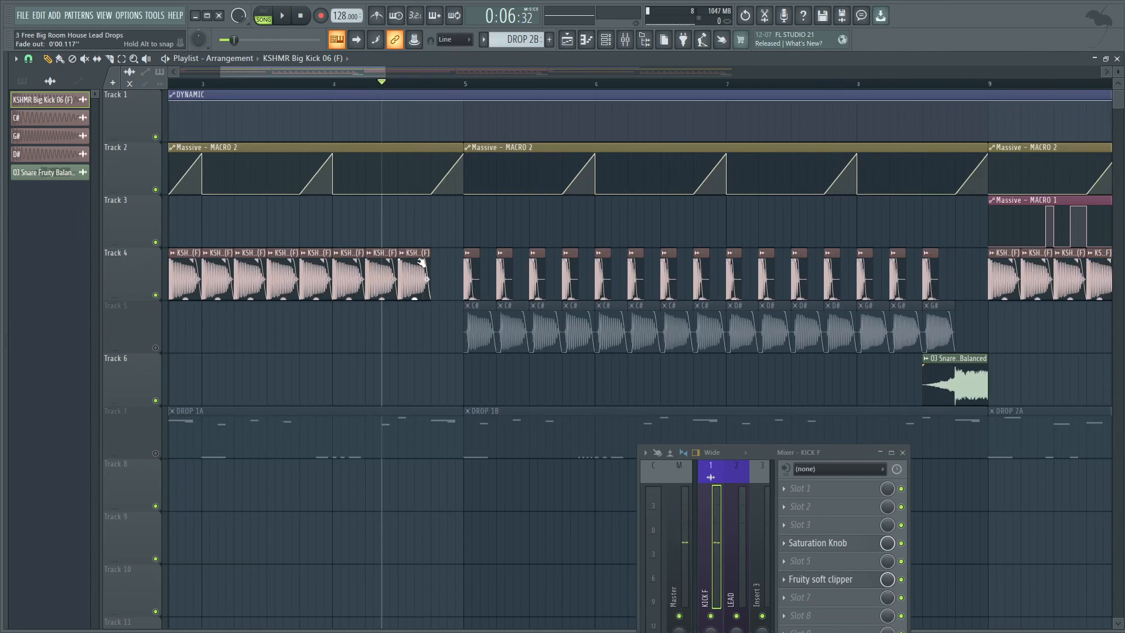
left_click(439, 211)
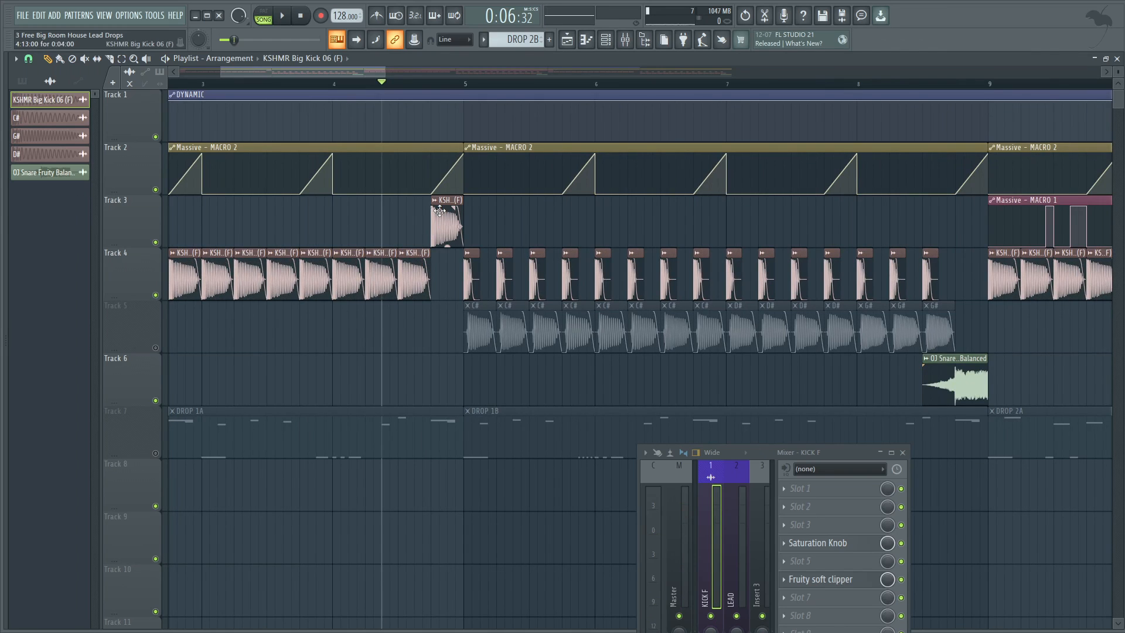
right_click(442, 221)
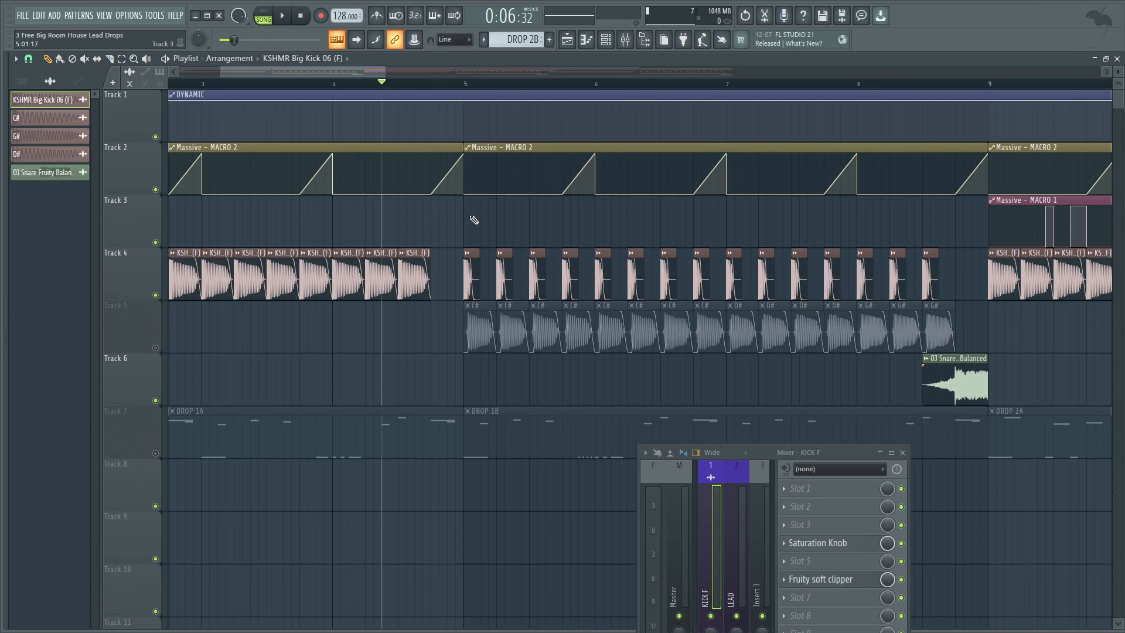
Unmute Track 5 so the pitched kick layer plays with the Track 4 kicks.
scroll(473, 220, "up", 4)
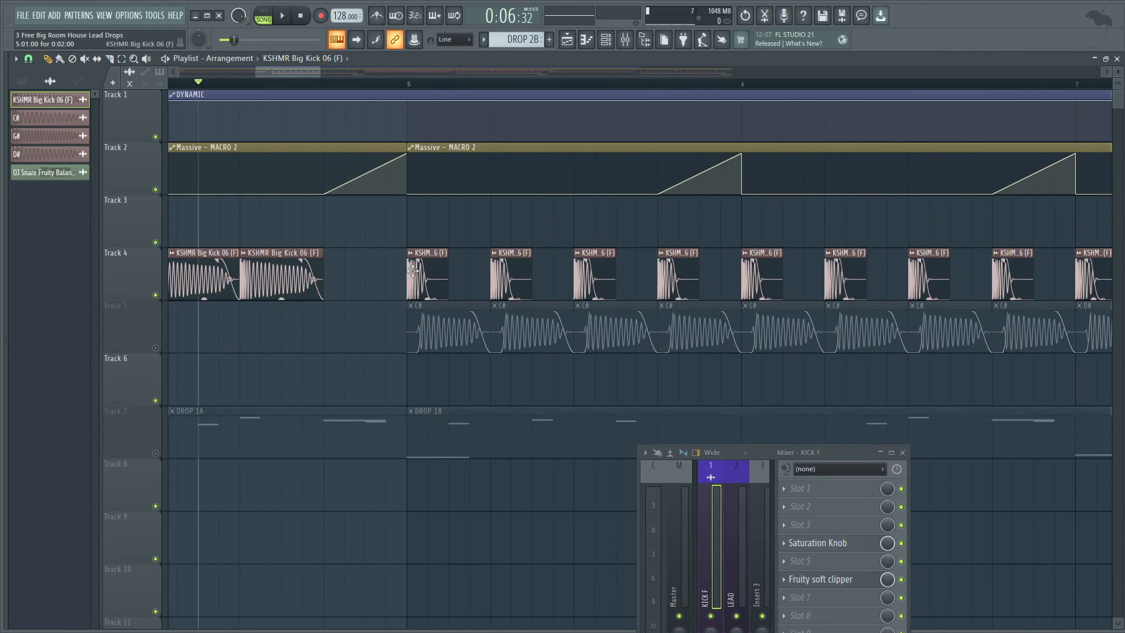
scroll(490, 228, "down", 1)
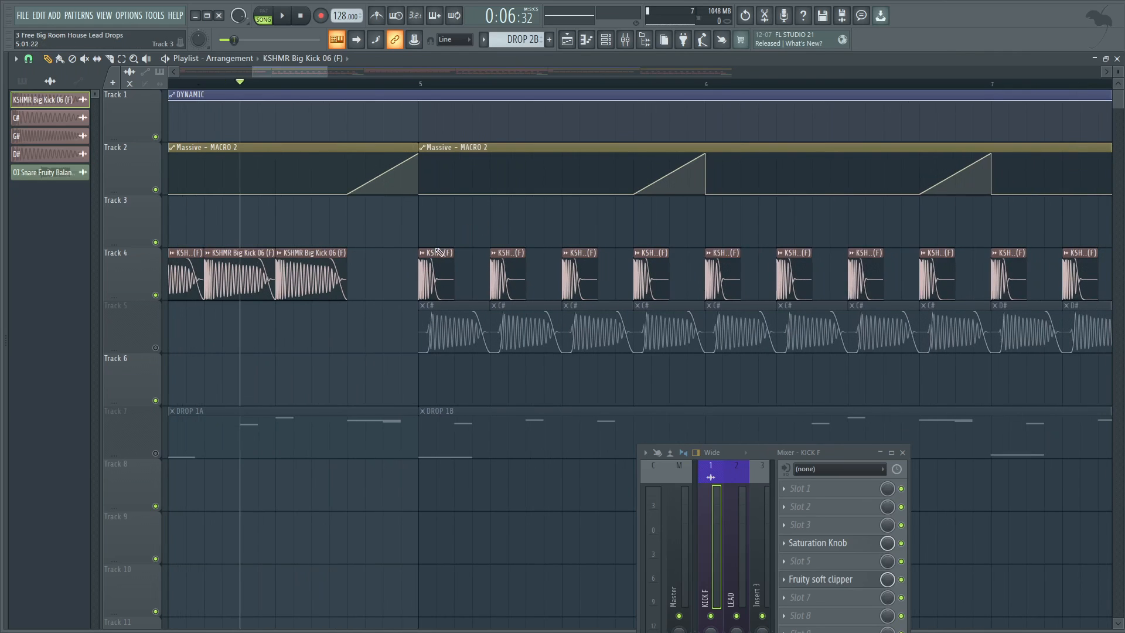
left_click(155, 347)
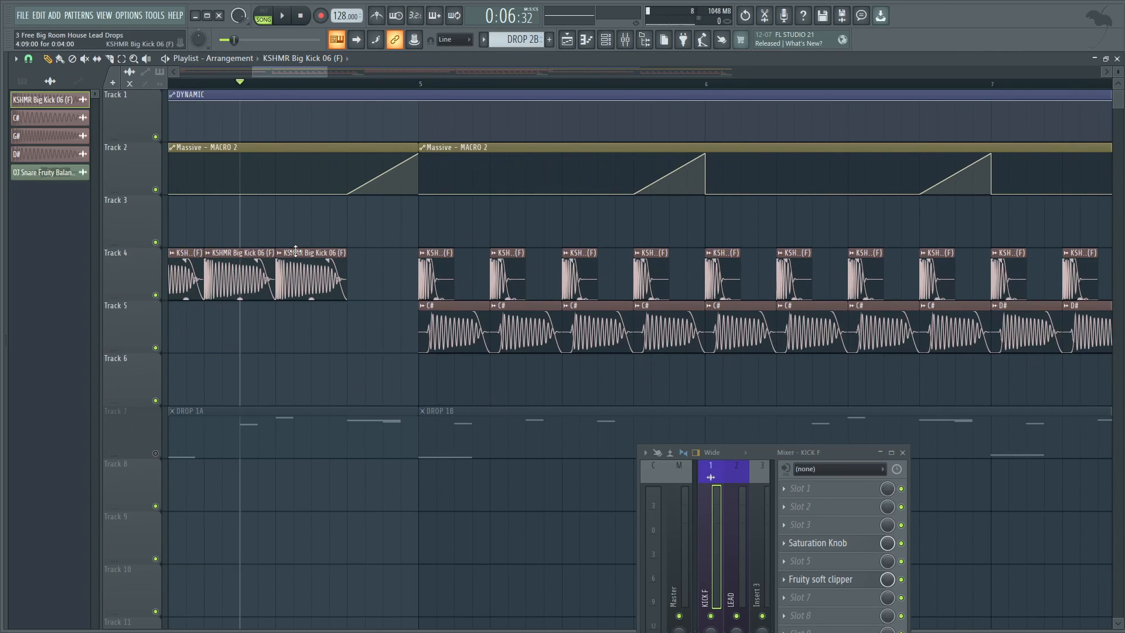
left_click(337, 324)
right_click(346, 323)
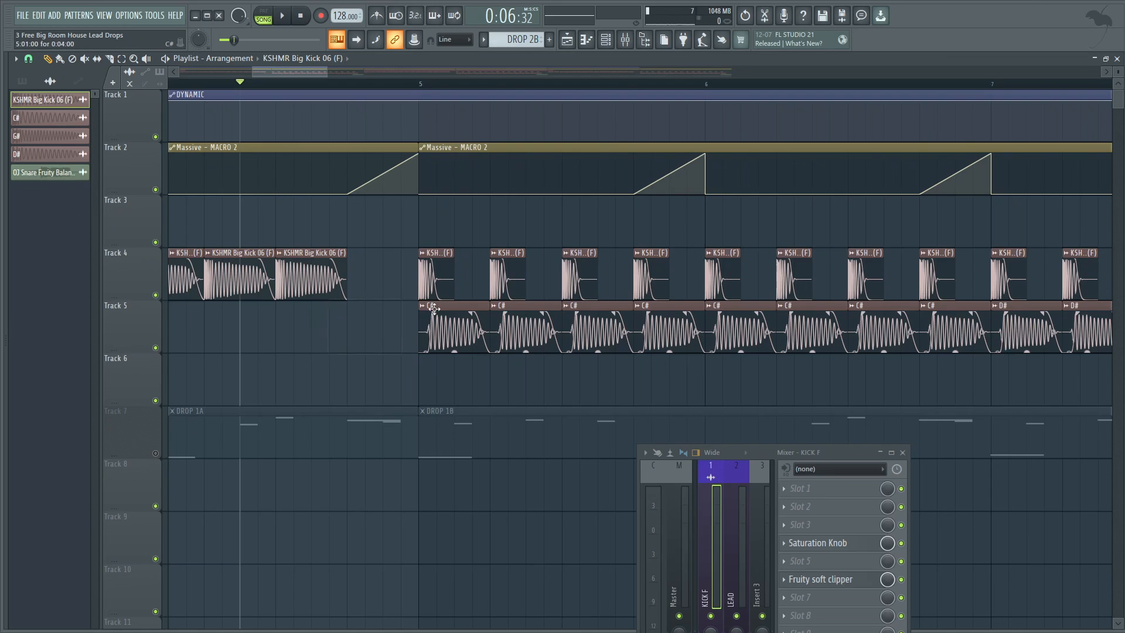
Inspect the C# clip's pitch shift setting and compare its waveform with the Track 4 kick above it.
double_click(464, 308)
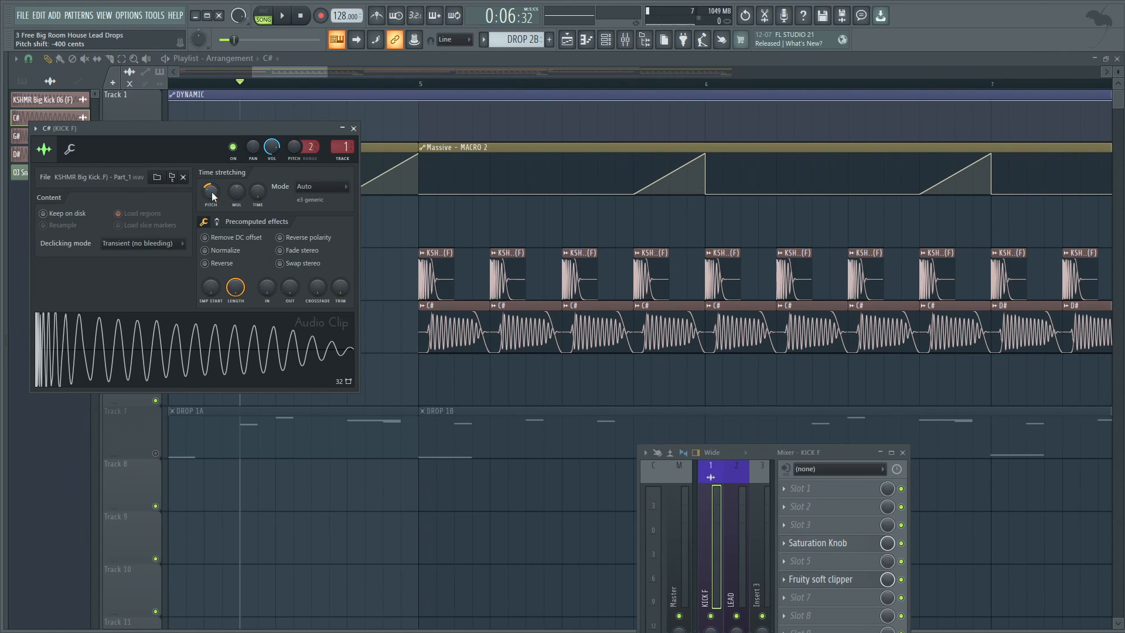
left_click(436, 312)
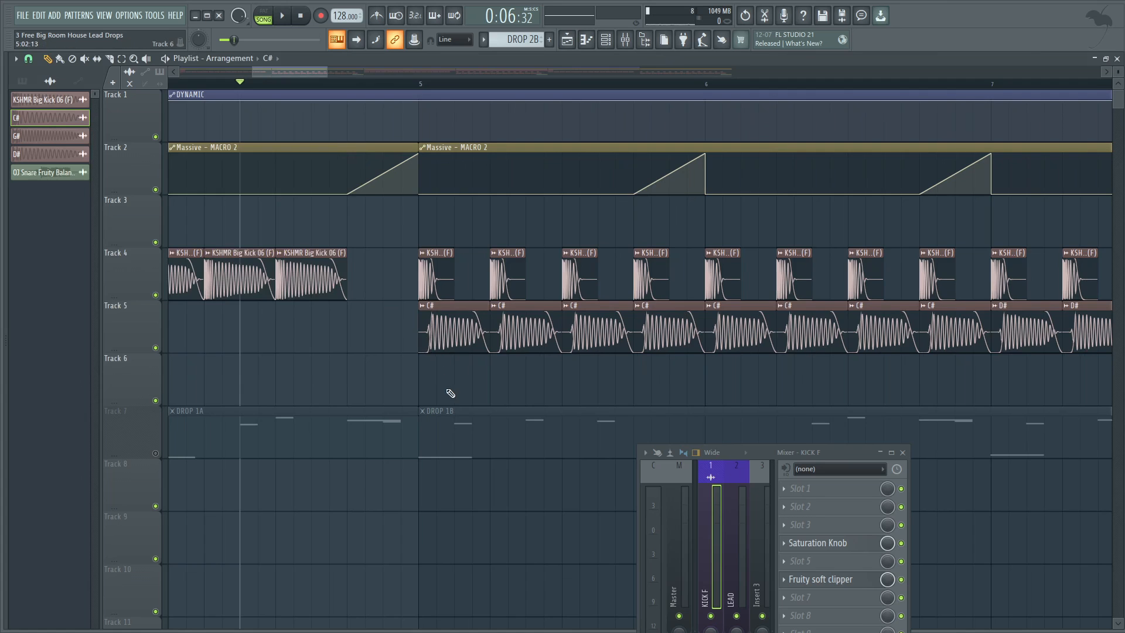
scroll(451, 394, "up", 5)
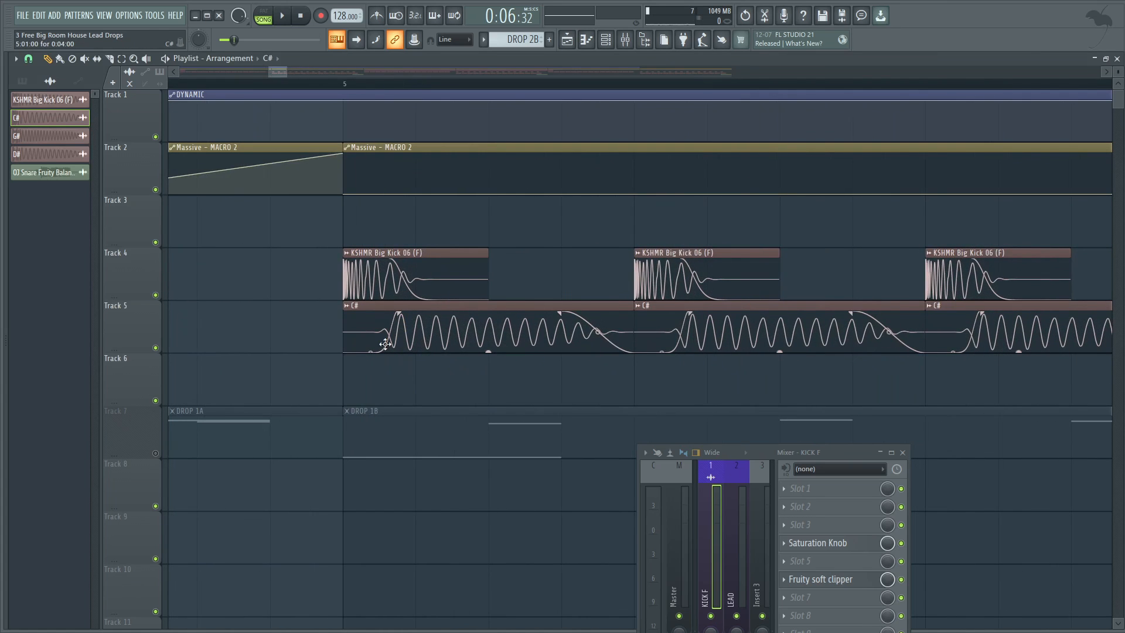
scroll(386, 323, "down", 3)
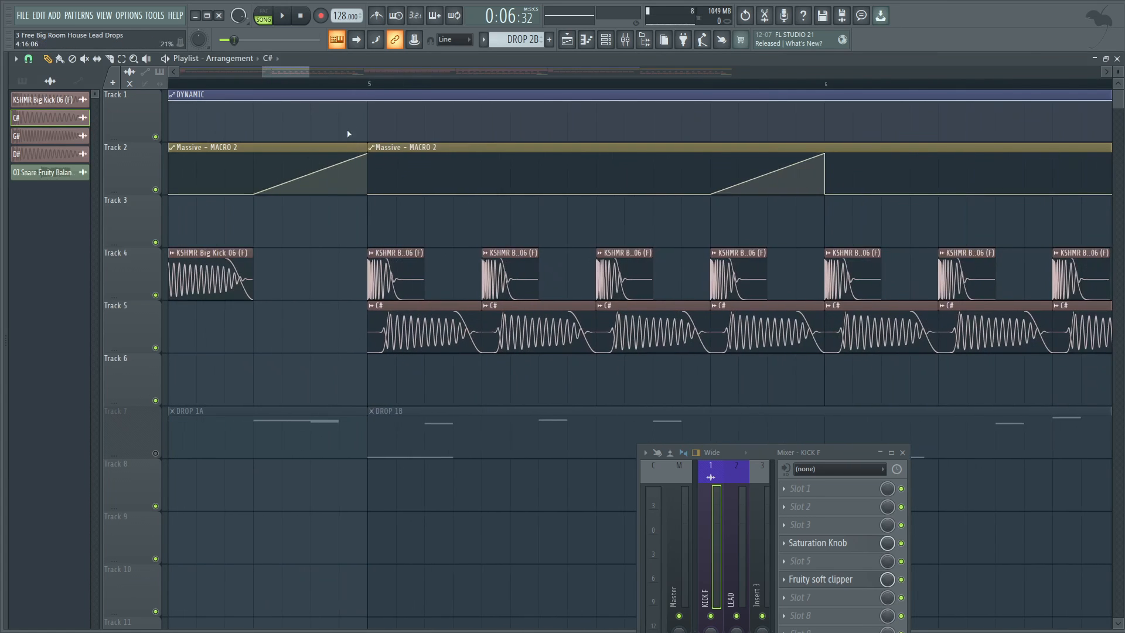
Audition the layered kicks on Tracks 4 and 5 from bar 5 and from just before bar 7.
scroll(291, 294, "down", 3)
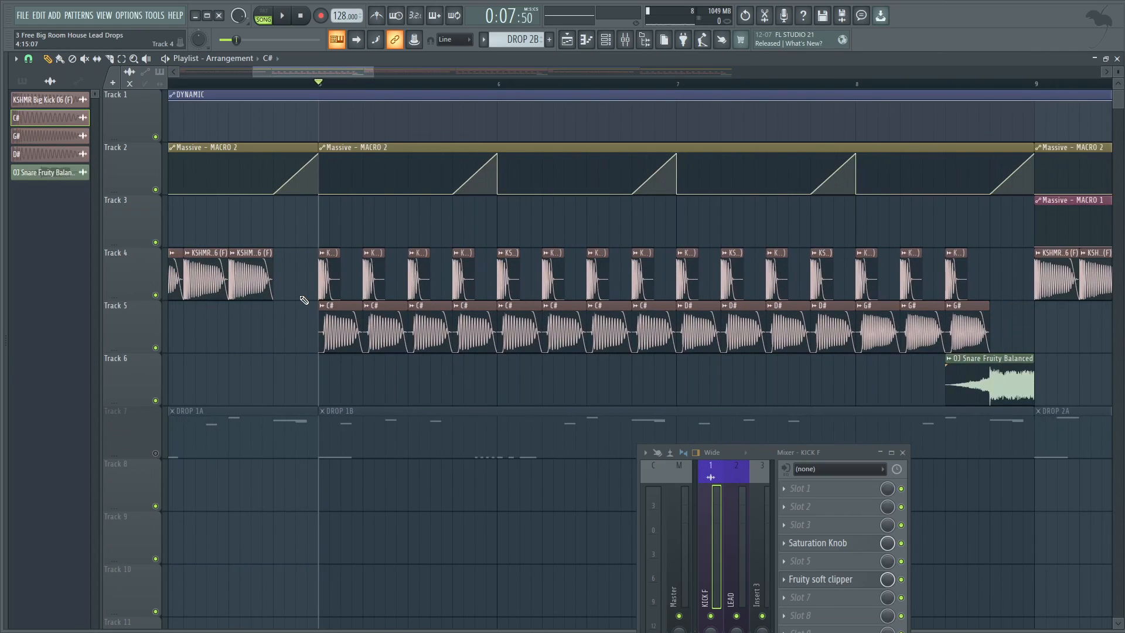
key("space")
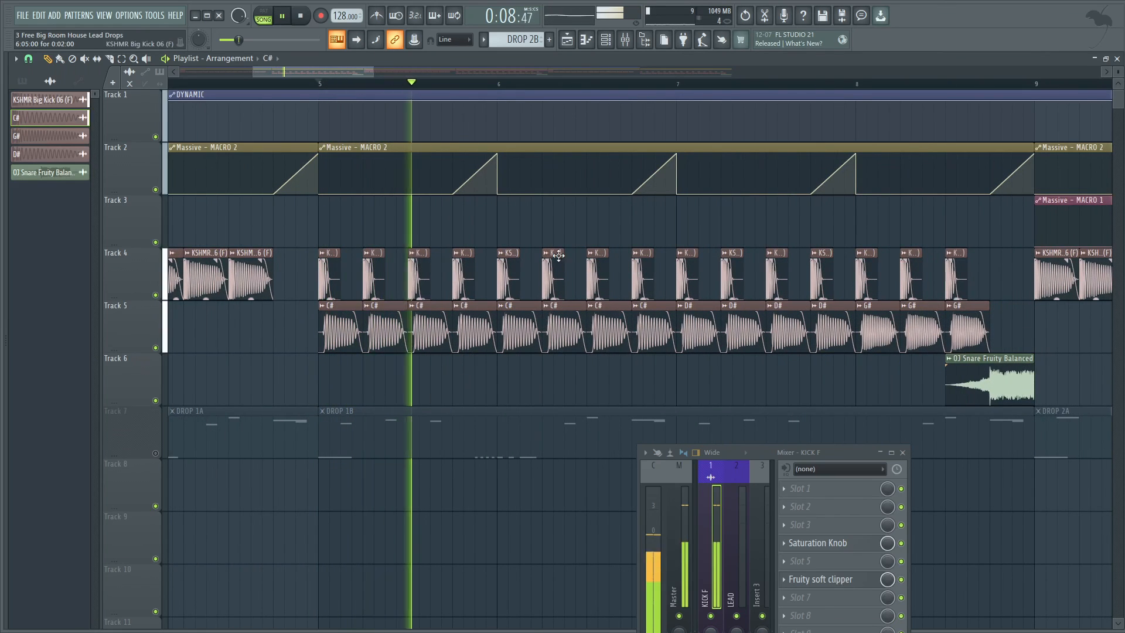
key("space")
left_click(655, 83)
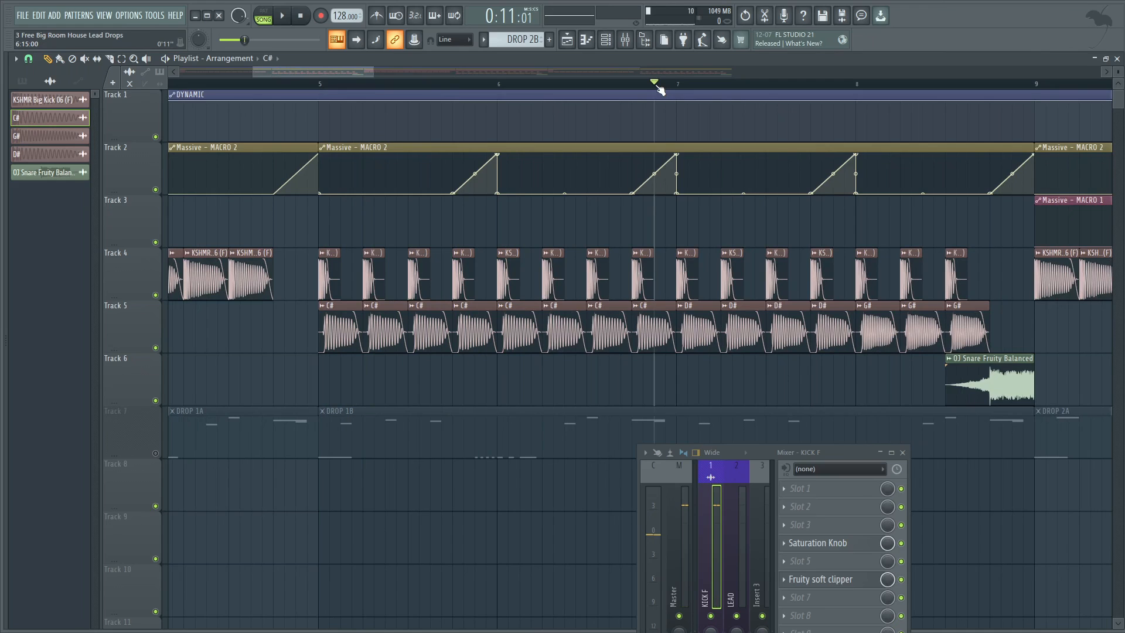
key("space")
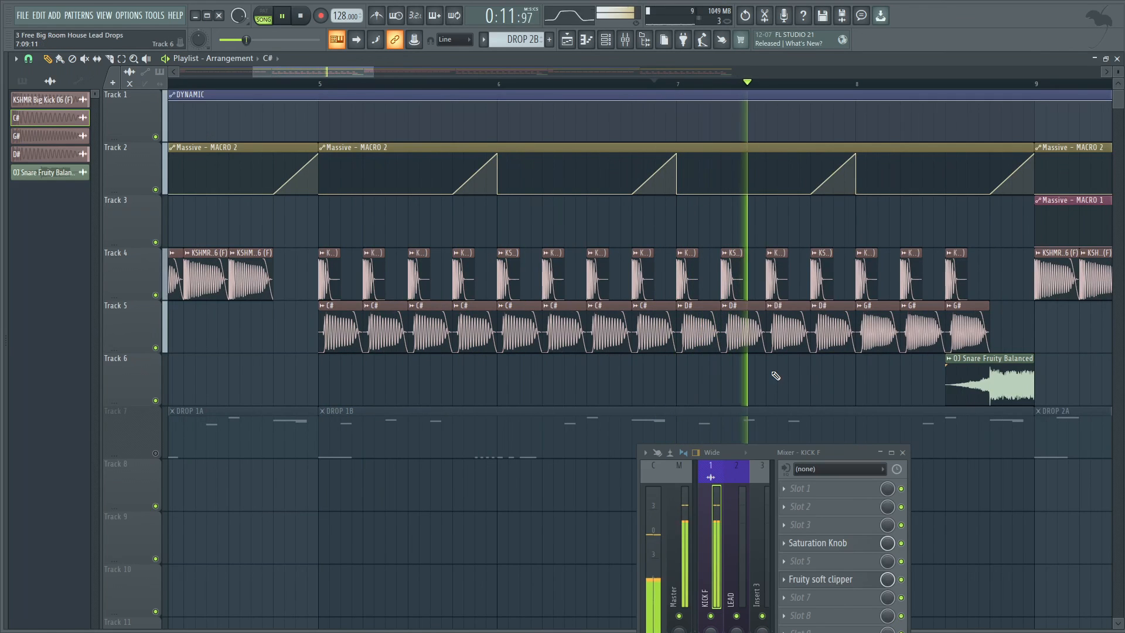
key("space")
Open the D# kick clip's settings to inspect its time-stretching pitch, and close them.
scroll(768, 373, "down", 3)
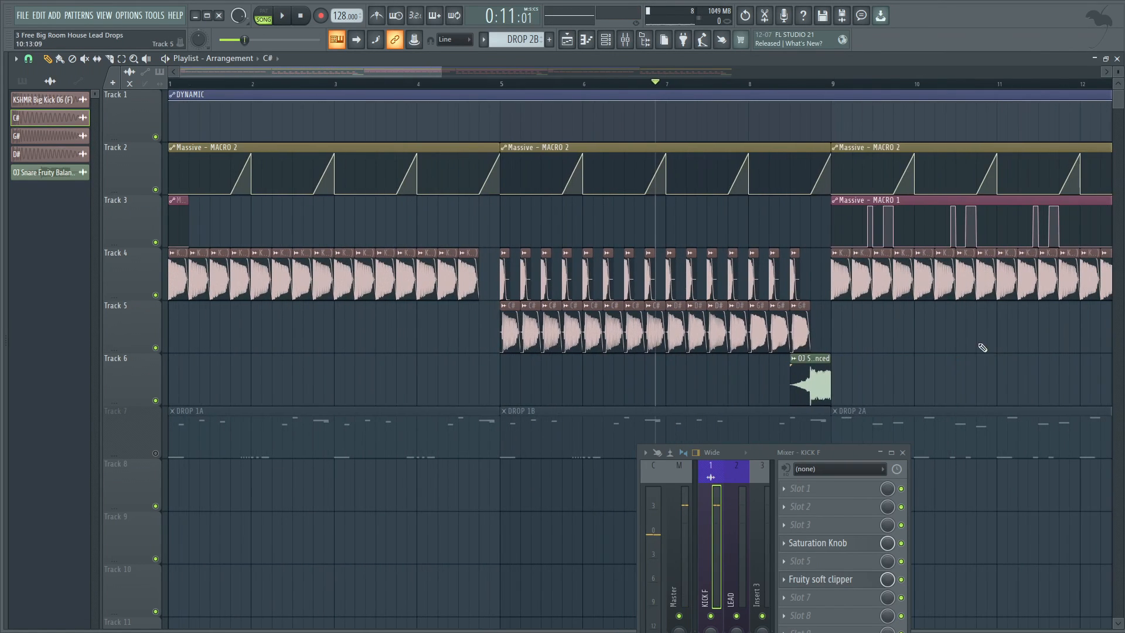
scroll(892, 339, "up", 2)
double_click(647, 306)
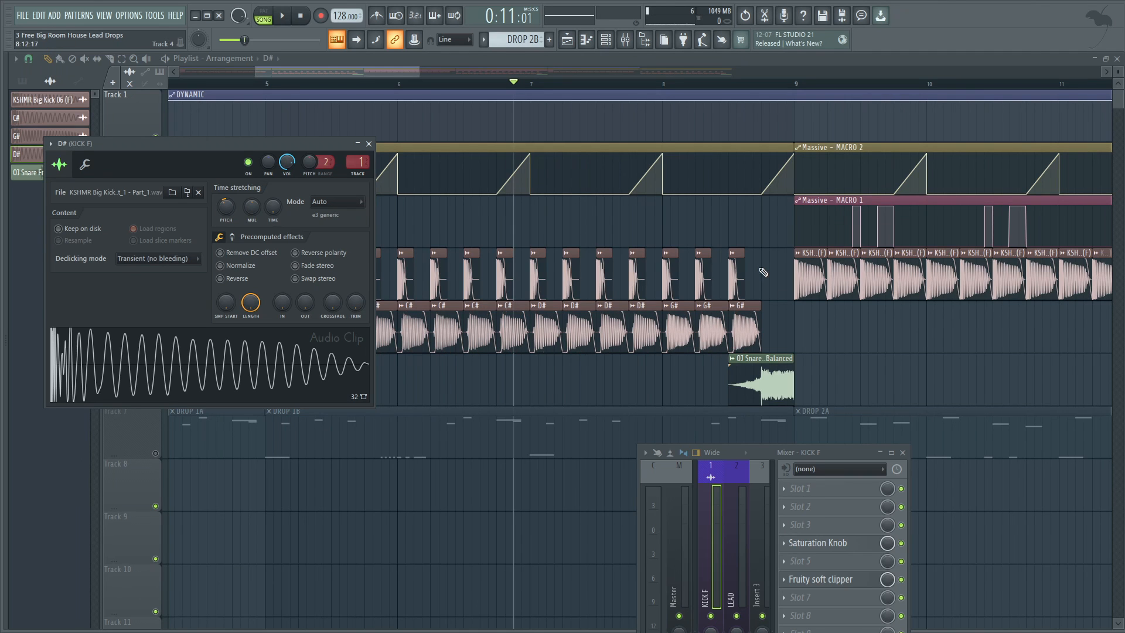
key("Escape")
scroll(867, 332, "down", 3)
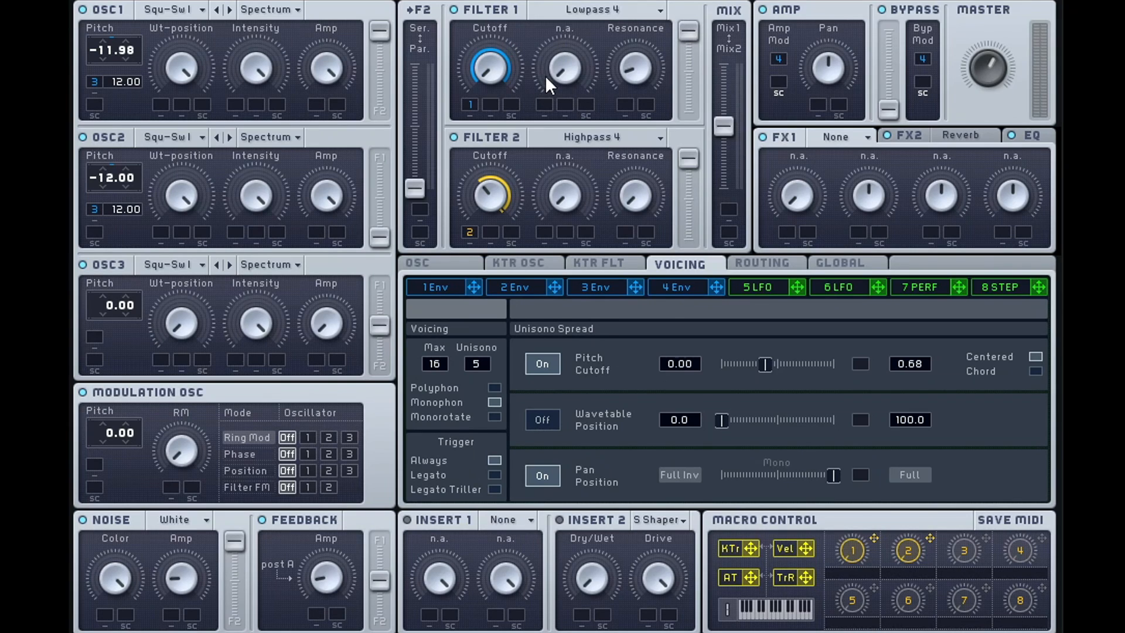
Review the EQ, FX1, FX2 Reverb and OSC pages of the Massive lead patch.
left_click(1032, 137)
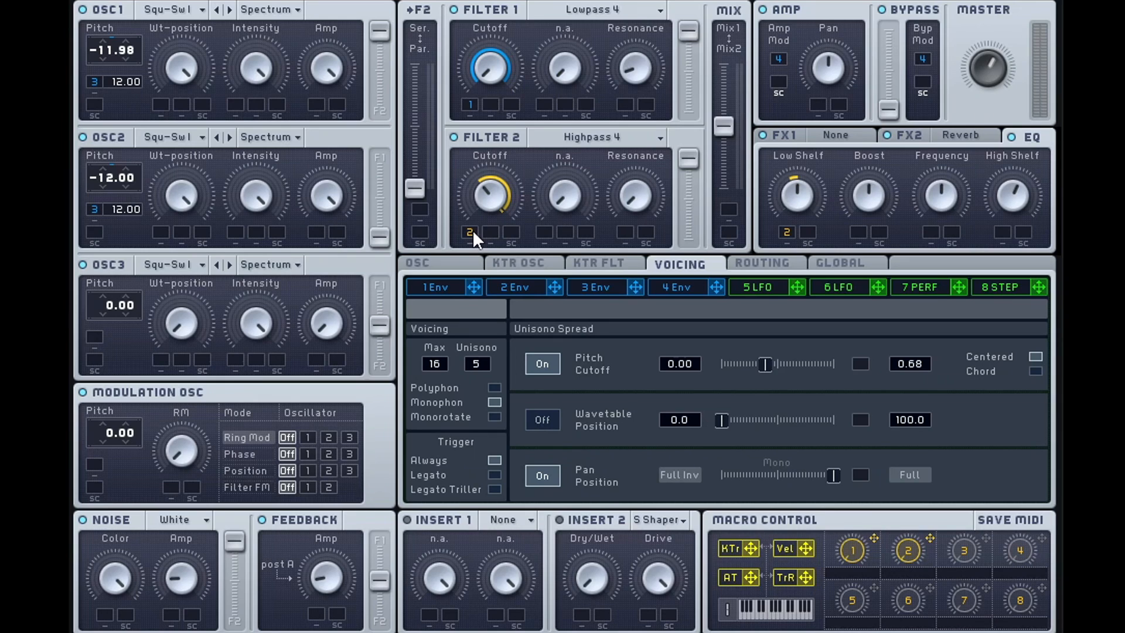
left_click(804, 136)
left_click(975, 130)
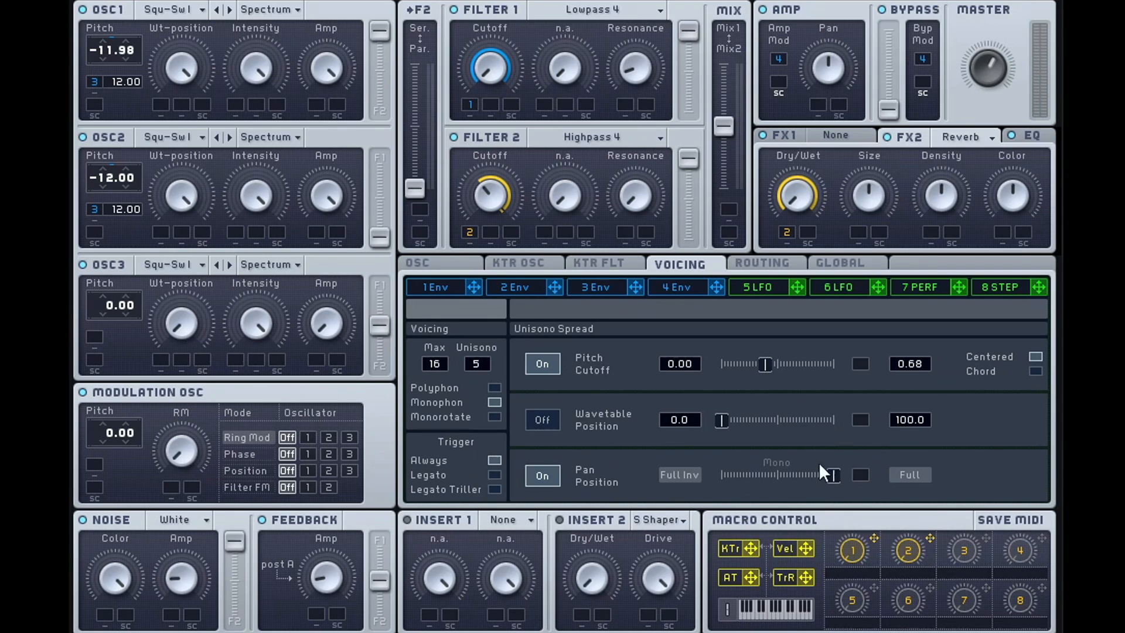
left_click(442, 264)
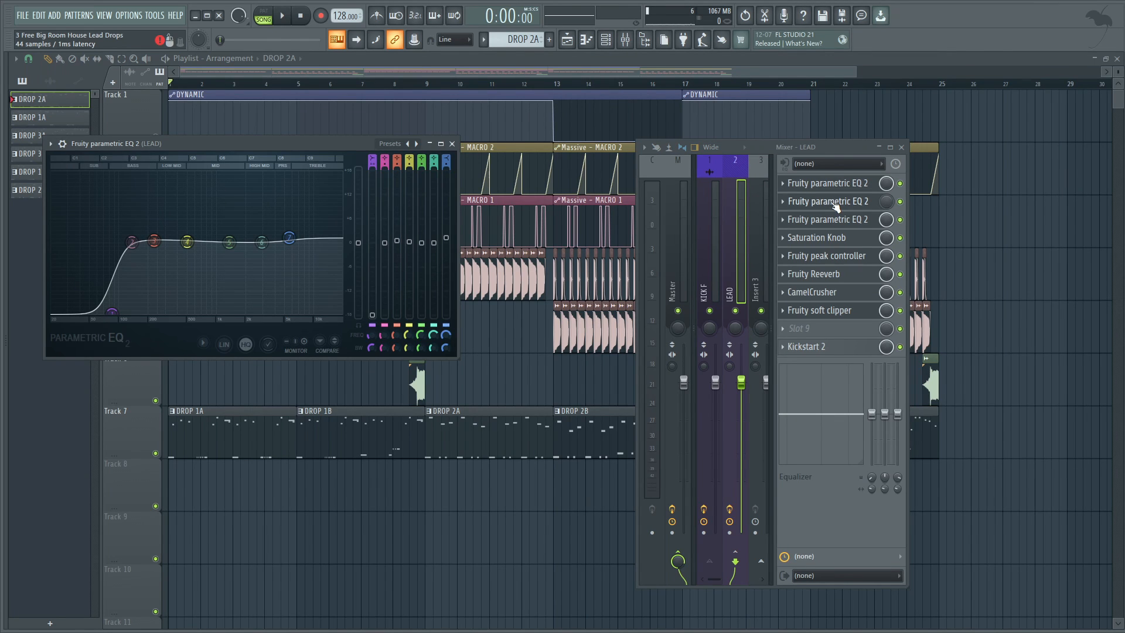
Move the playhead to bar 13 and inspect the second and third Fruity parametric EQ 2 on the LEAD mixer track.
left_click(557, 84)
mouse_move(562, 86)
left_mouse_down()
mouse_move(627, 86)
mouse_move(557, 87)
left_mouse_up()
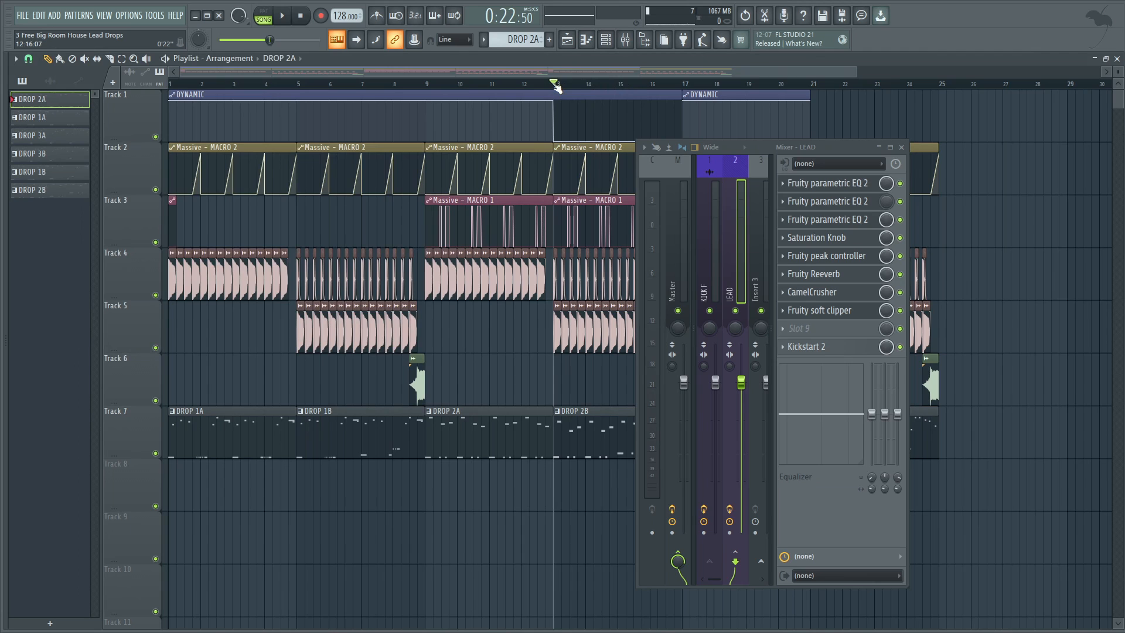
left_click(831, 202)
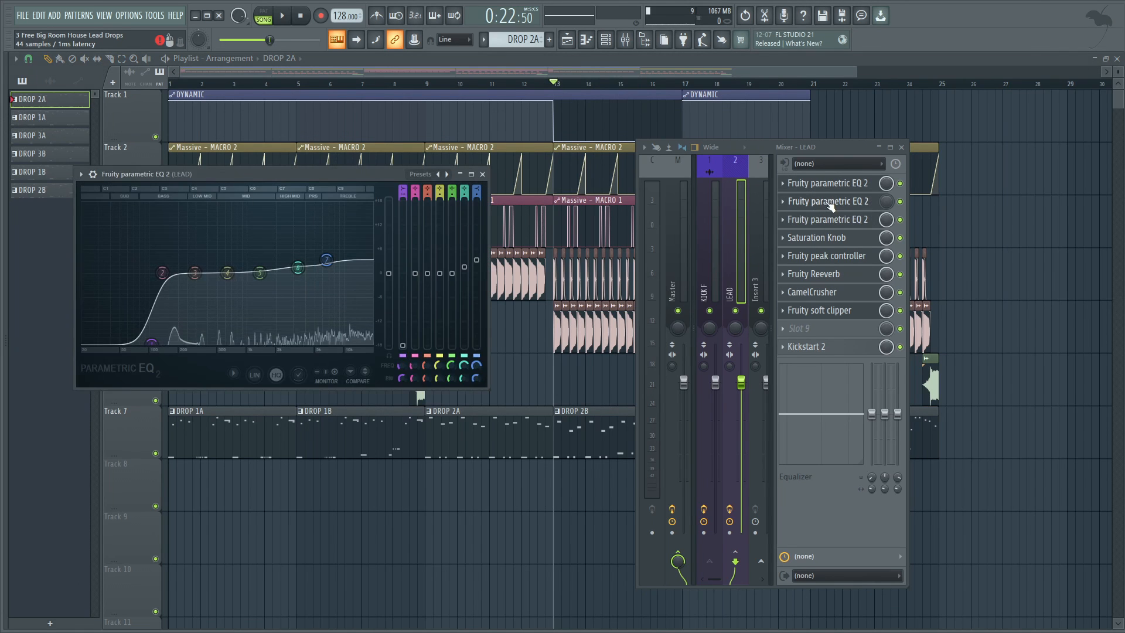
left_click(857, 205)
left_click(859, 209)
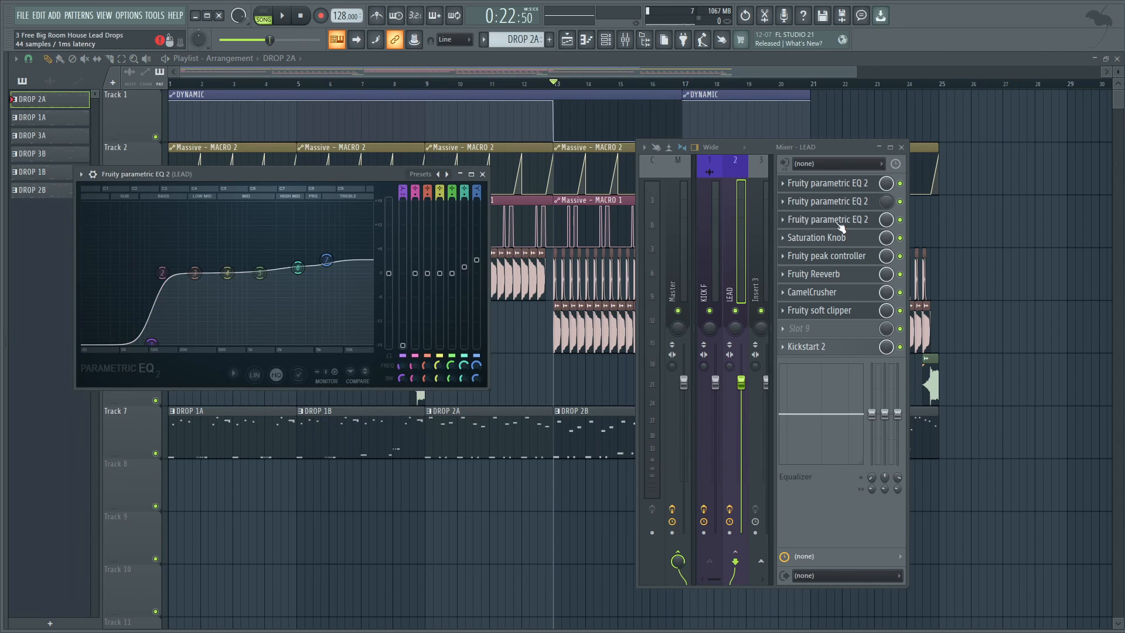
left_click(854, 206)
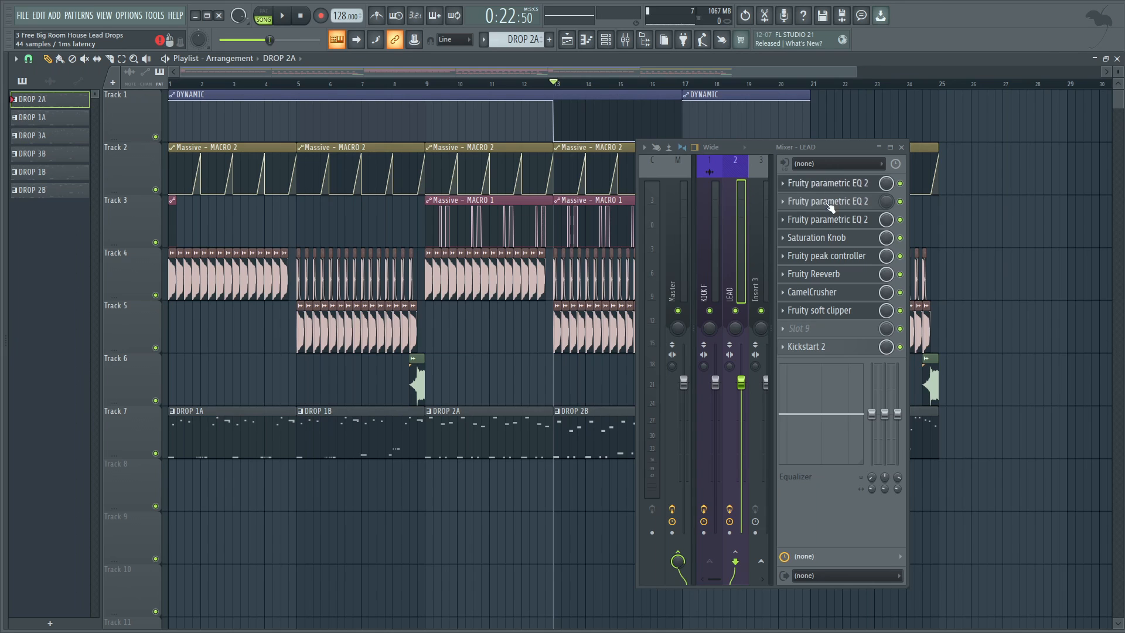
left_click(829, 221)
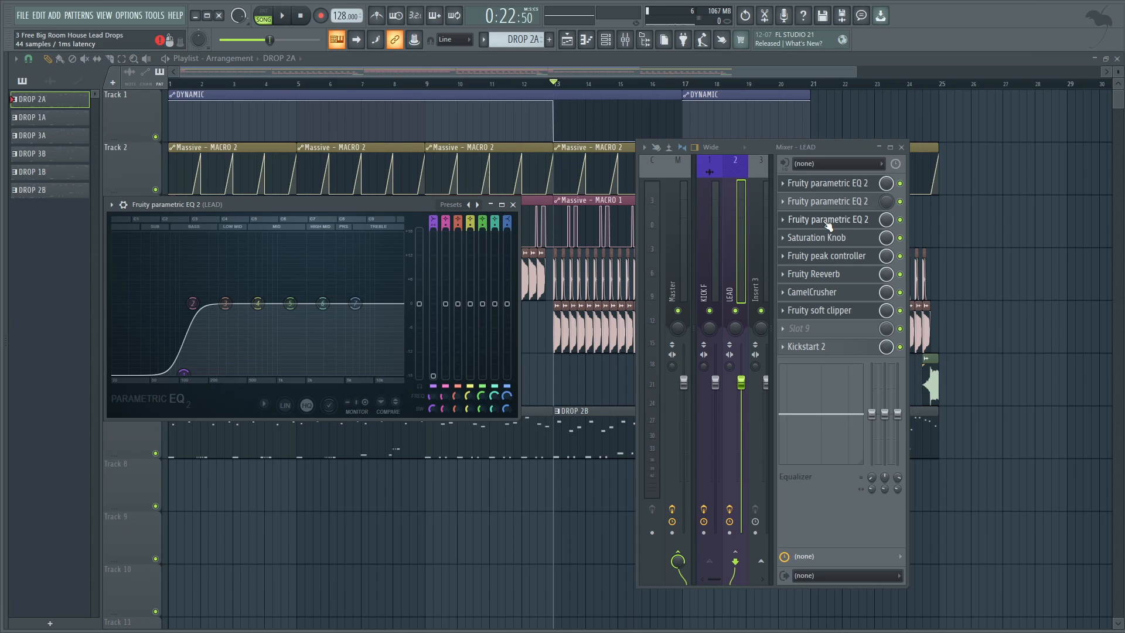
Inspect the first and second Fruity parametric EQ 2, the Saturation Knob and the Fruity peak controller on the LEAD mixer track.
left_click_drag(505, 85, 593, 86)
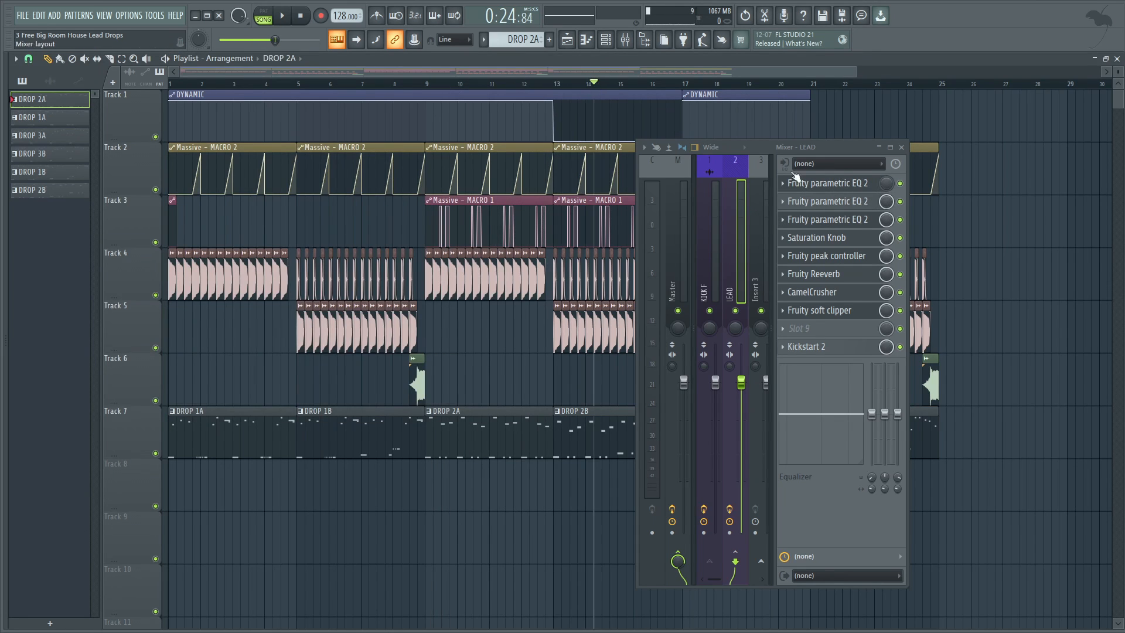
left_click(848, 200)
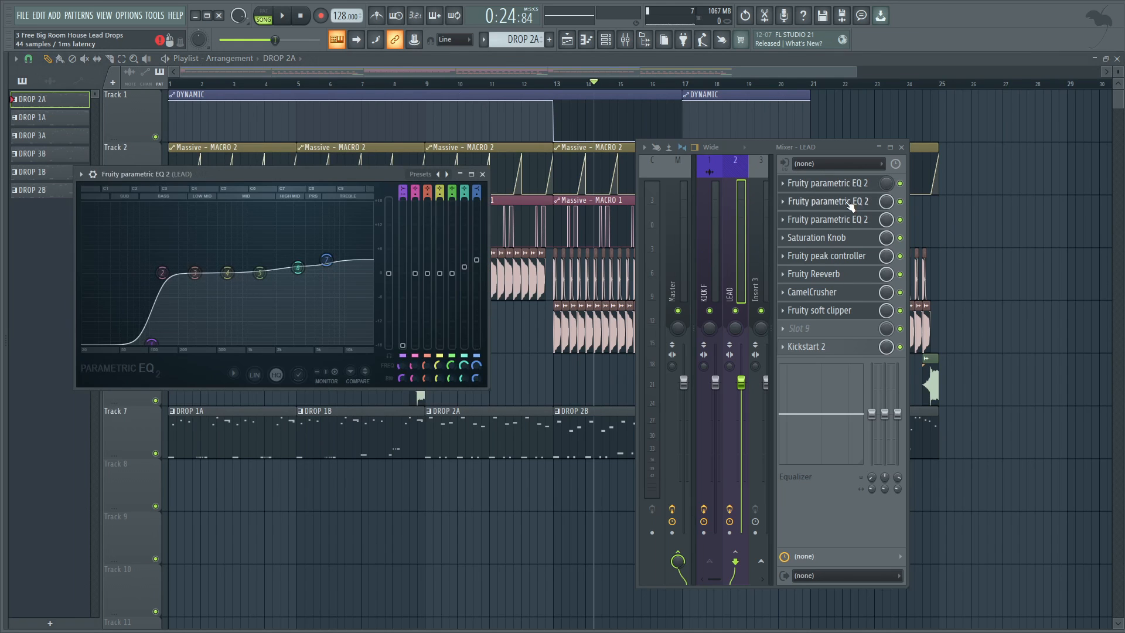
left_click(846, 185)
left_click_drag(377, 149, 368, 394)
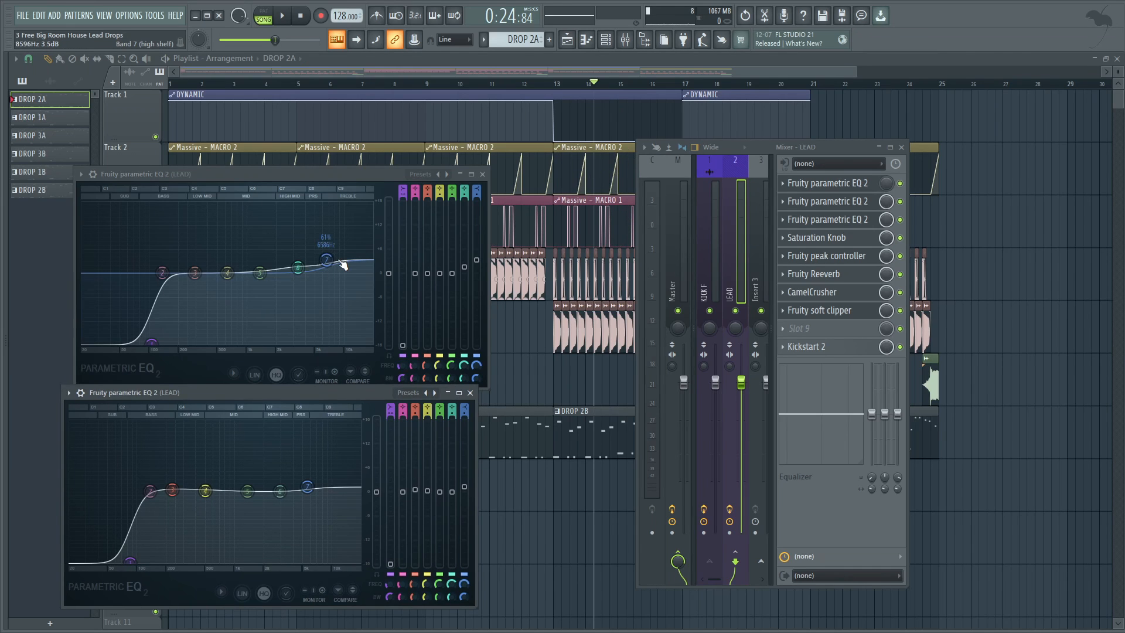
left_click(823, 240)
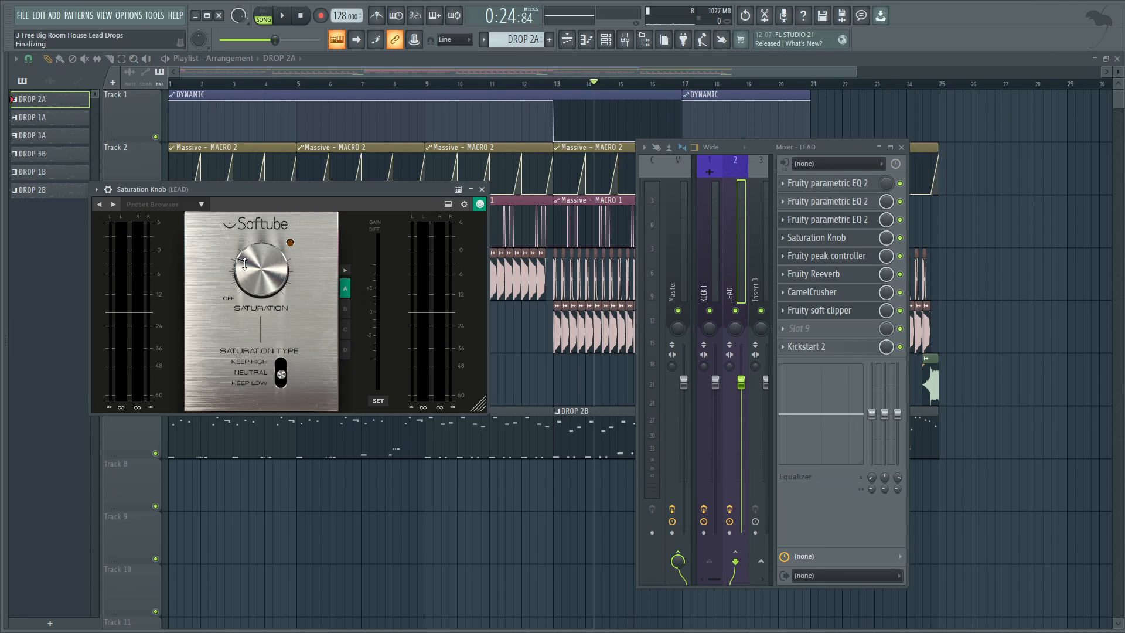
left_click(828, 258)
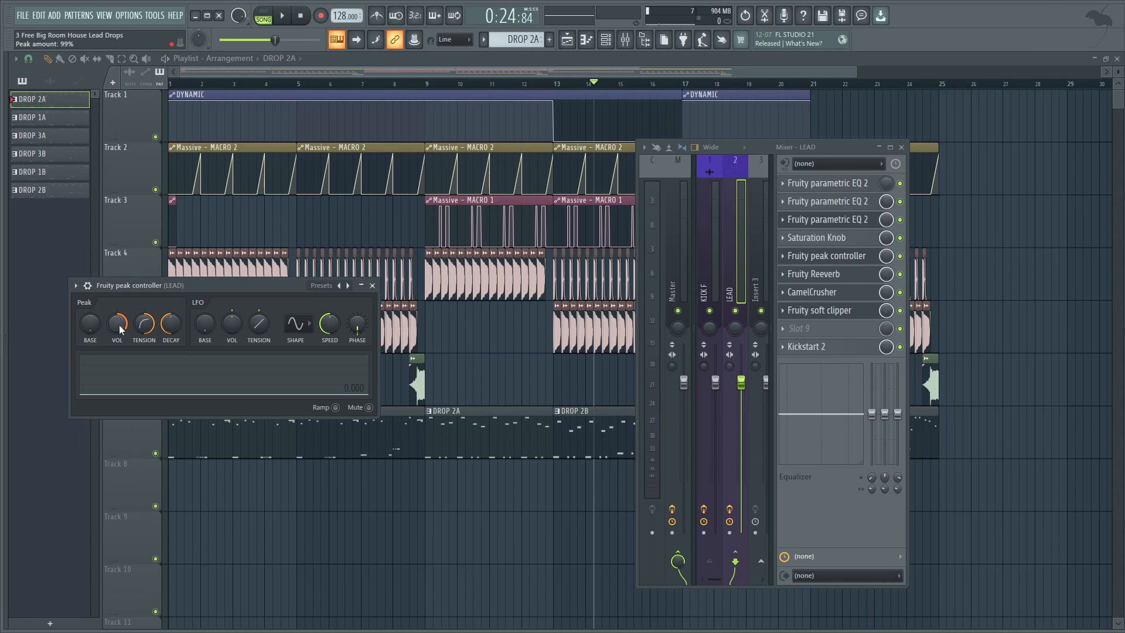
Link Fruity Reeverb's Reverb level on the LEAD track to Peak ctrl - Peak with the 1-Input mapping formula, and audition it.
left_click(818, 273)
left_click_drag(114, 113, 359, 105)
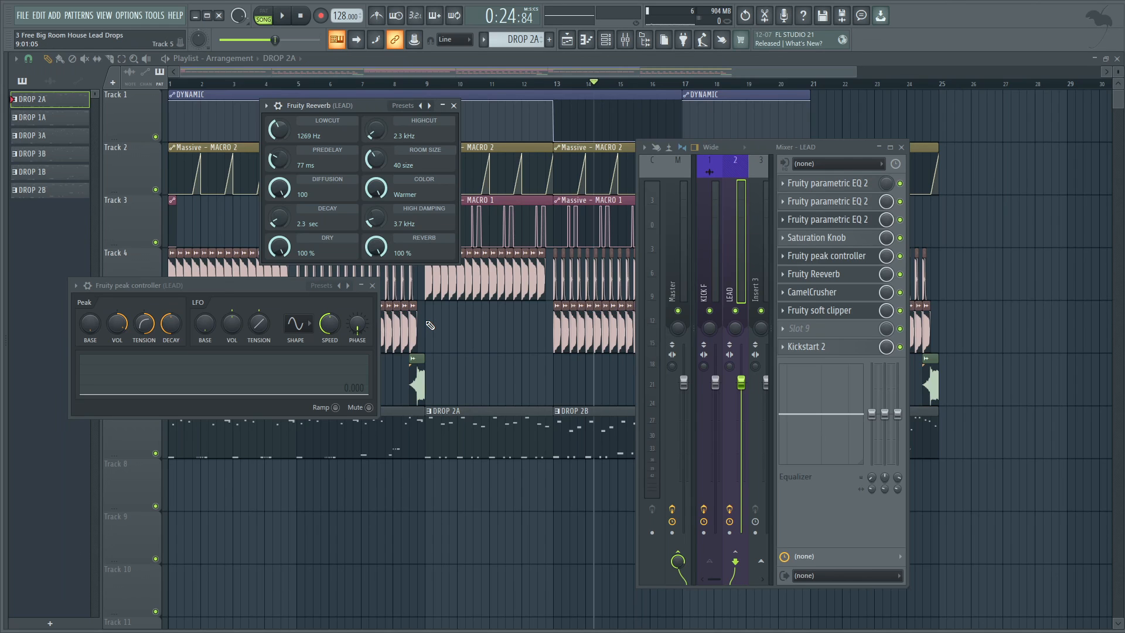
right_click(376, 242)
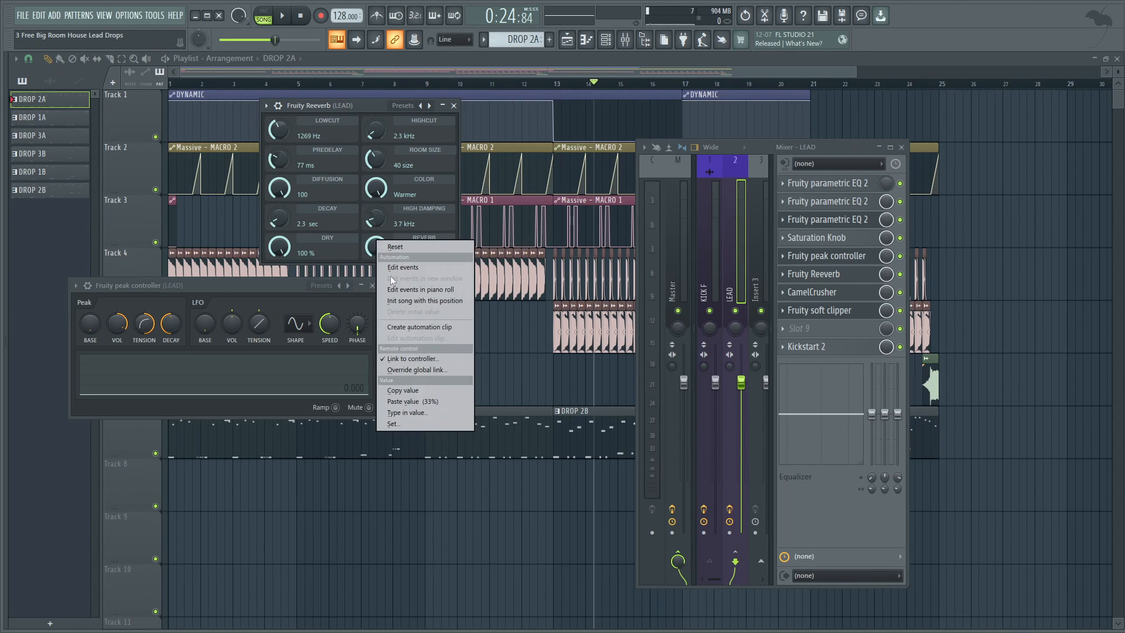
left_click(416, 358)
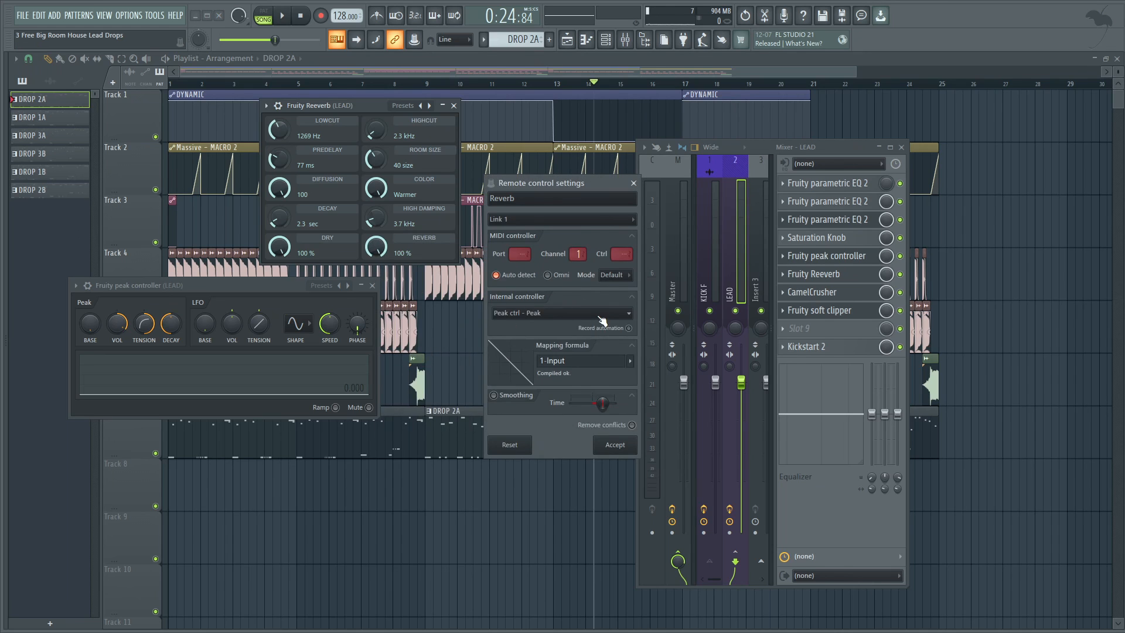
left_click(598, 314)
left_click(543, 366)
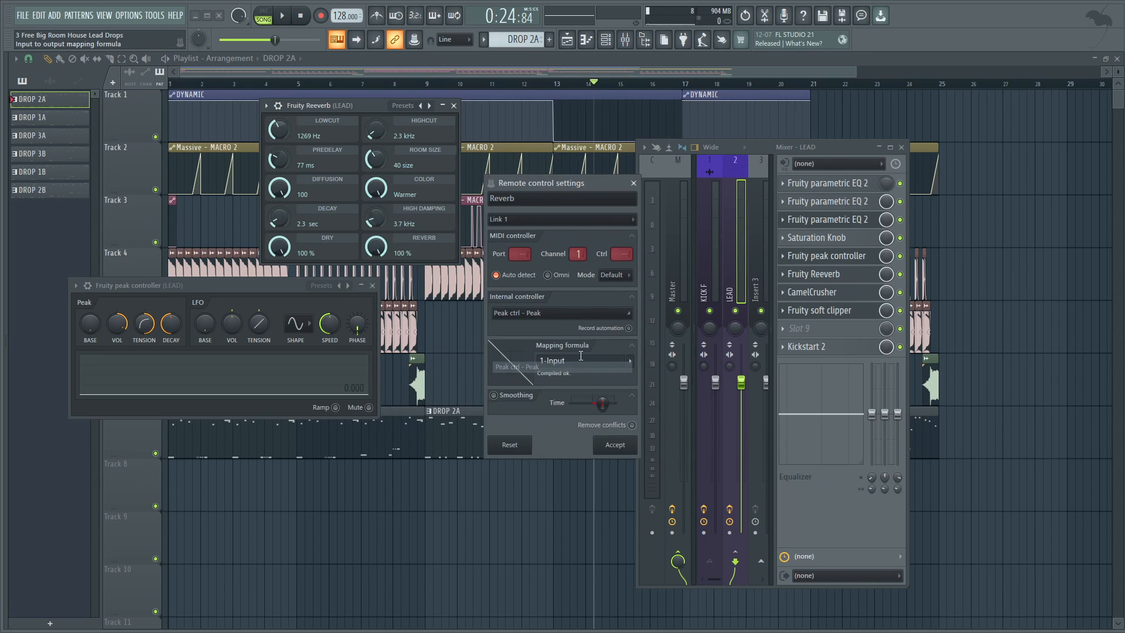
left_click(629, 361)
left_click(652, 392)
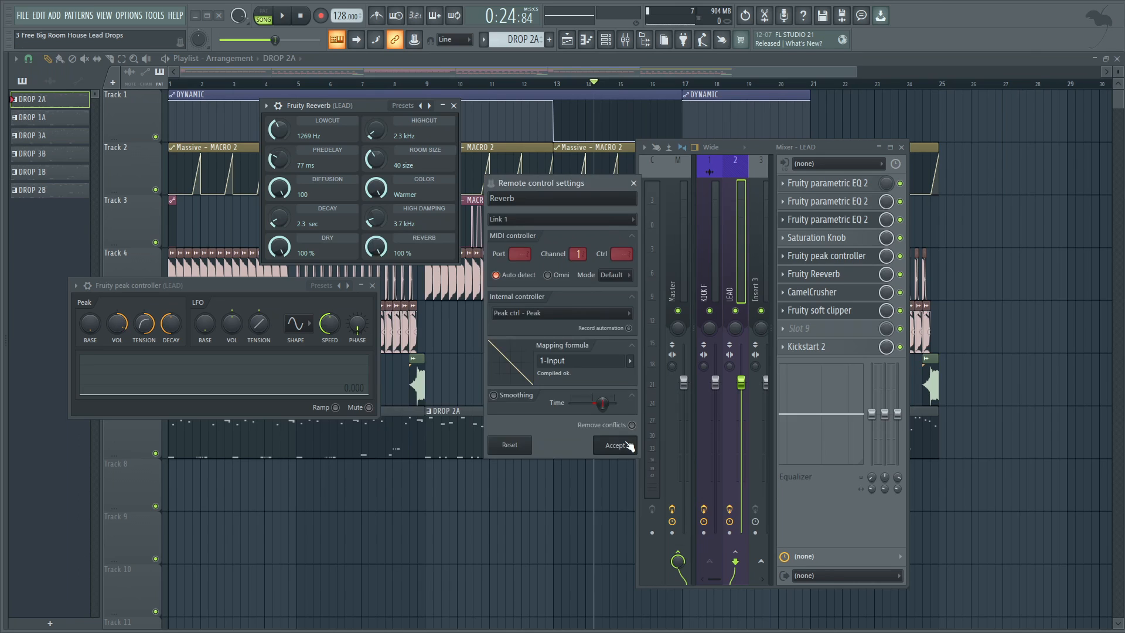
left_click(616, 444)
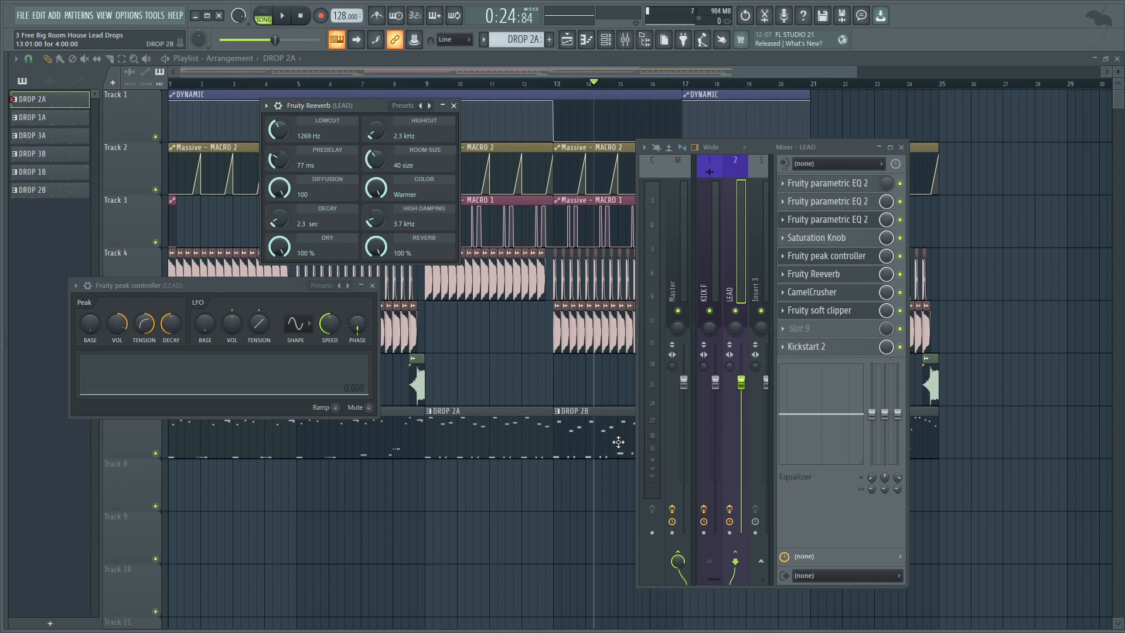
key("space")
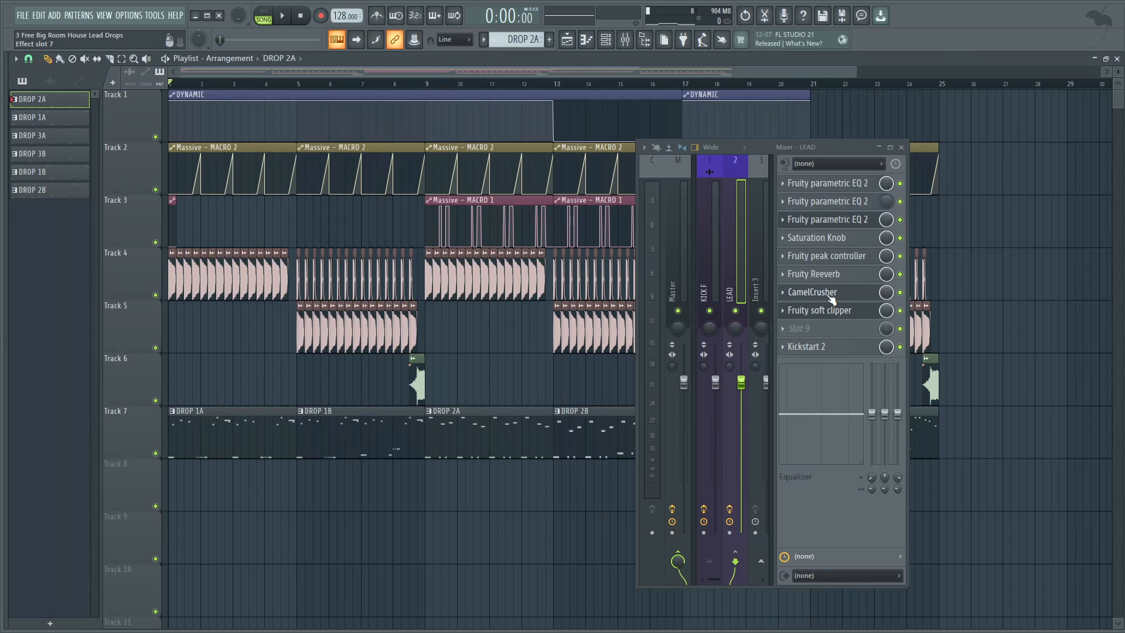
Review the CamelCrusher, Fruity soft clipper and Kickstart 2 settings on the LEAD track, with the mixer moved clear of Kickstart 2.
left_click(828, 293)
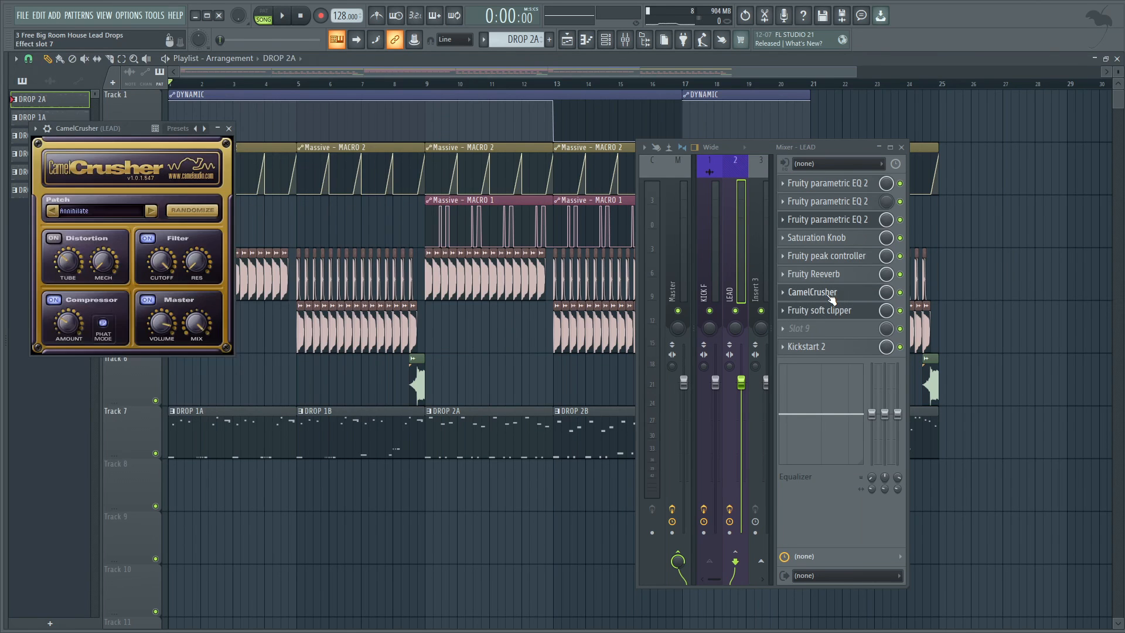
left_click_drag(117, 128, 418, 133)
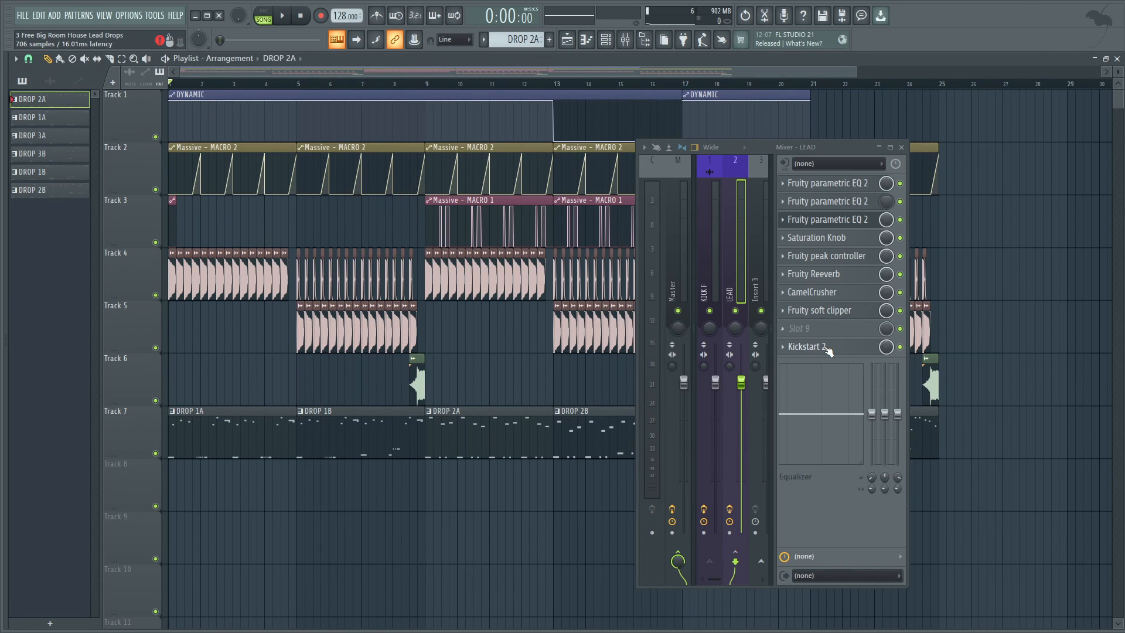
left_click(821, 347)
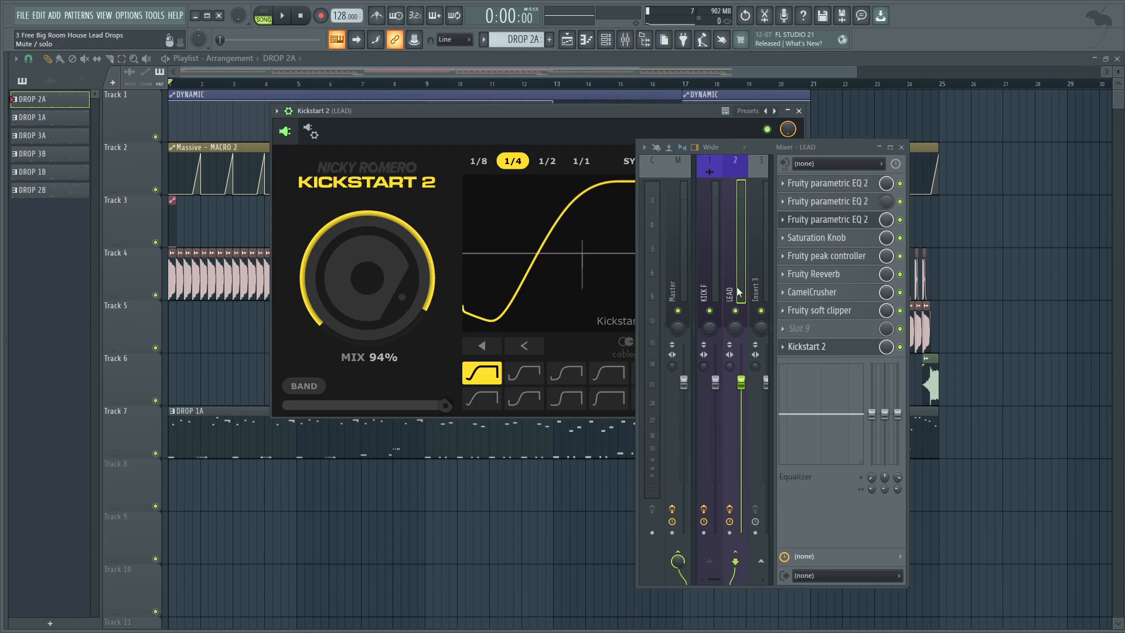
left_click_drag(772, 145, 976, 160)
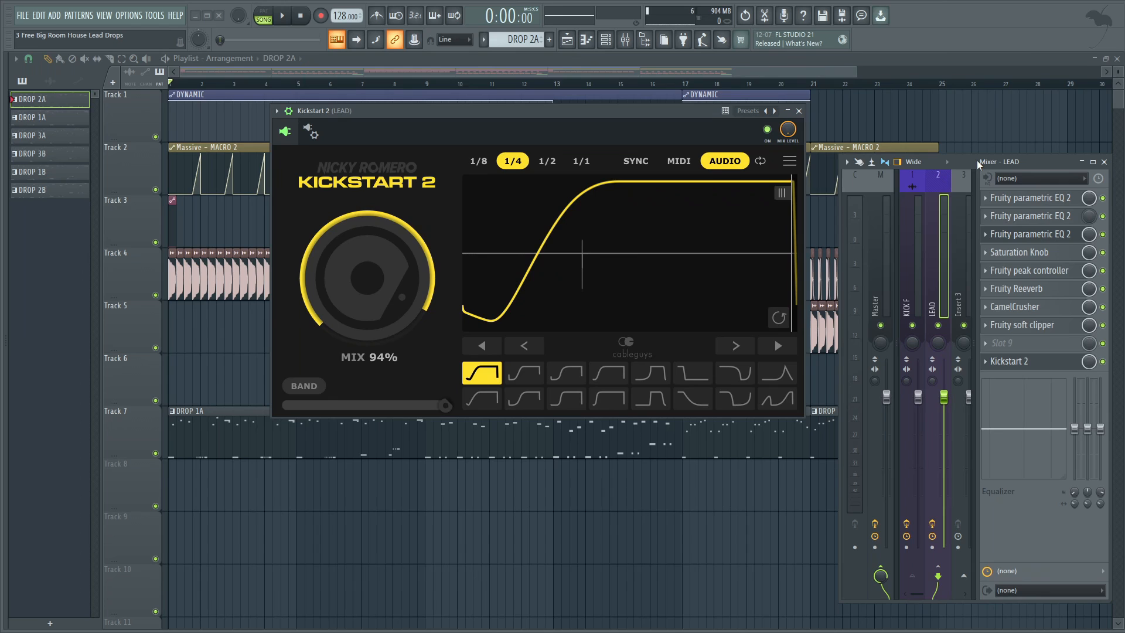
Check the effects on the KICK F mixer track, and close Kickstart 2 and the mixer.
left_click(917, 219)
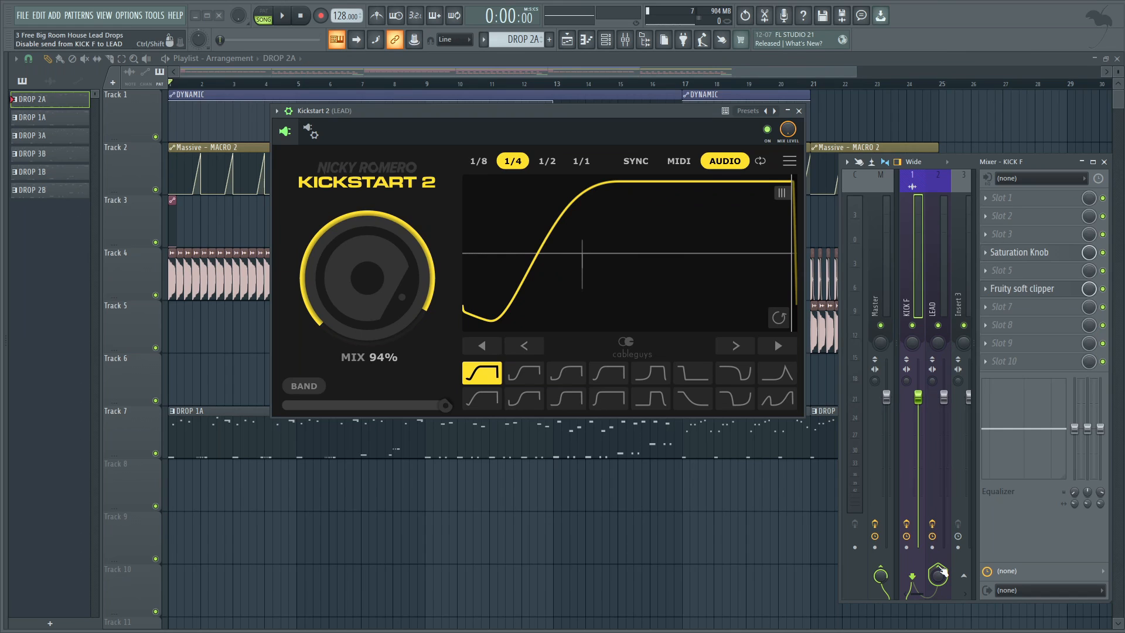
left_click(801, 113)
left_click(800, 113)
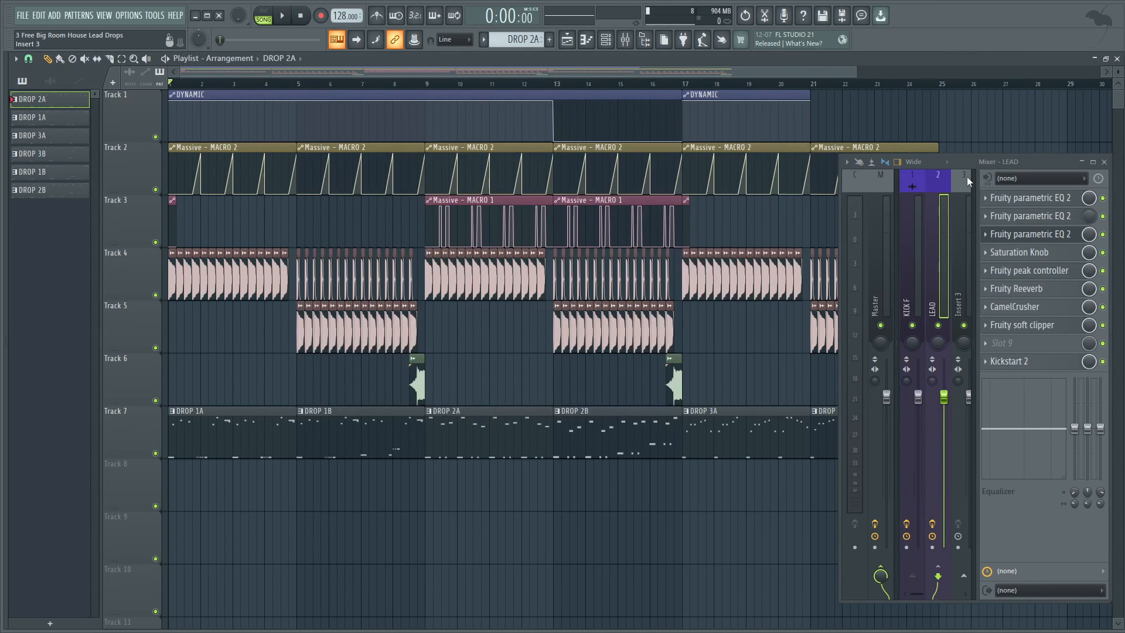
left_click(1105, 162)
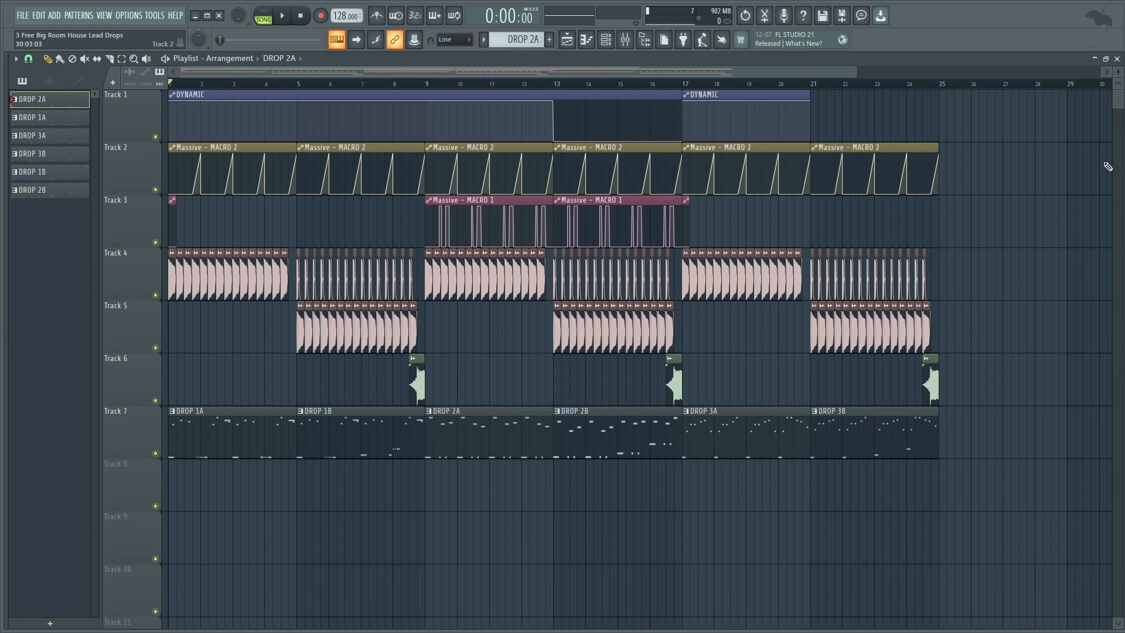